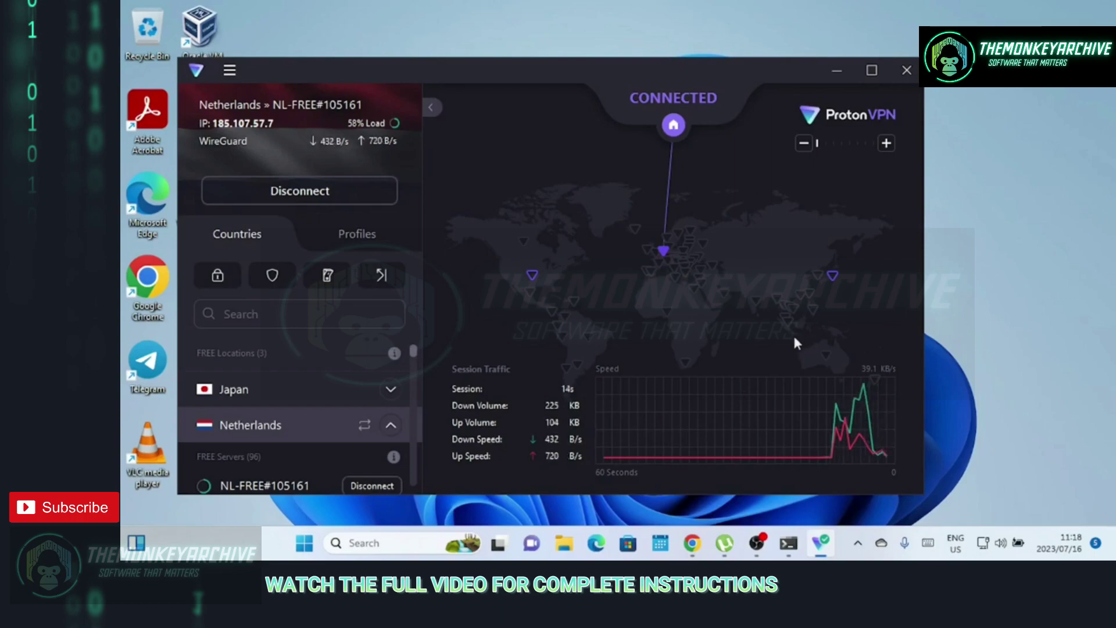
Step: Start the stopped kali-linux torrent from uTorrent's torrent list so it resumes downloading
{"action": "left_click", "coordinate": [725, 543]}
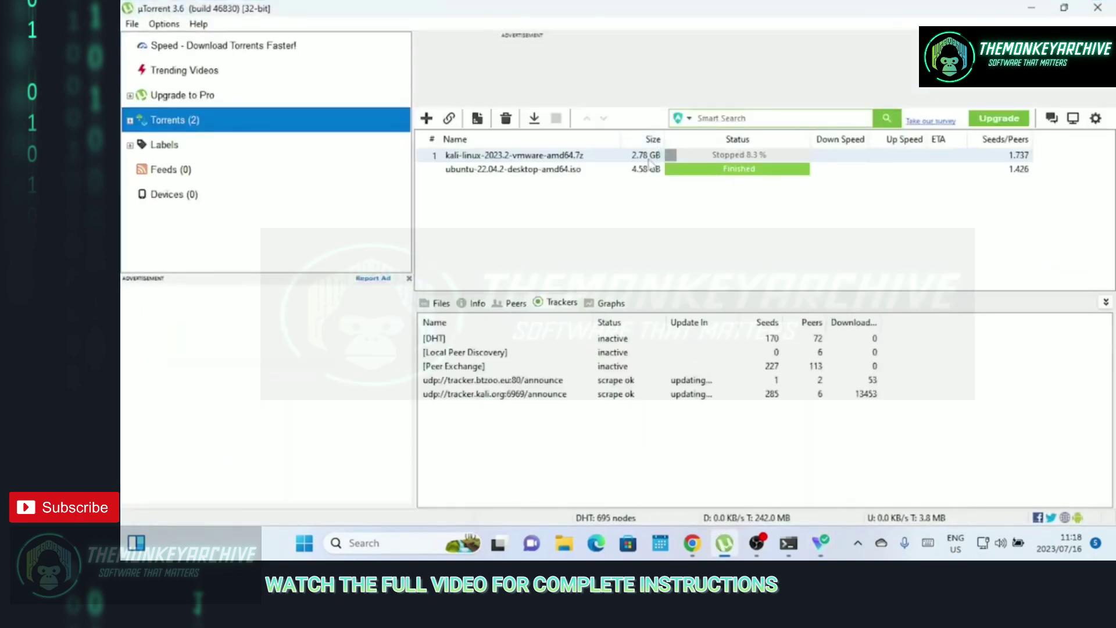
{"action": "right_click", "coordinate": [650, 154]}
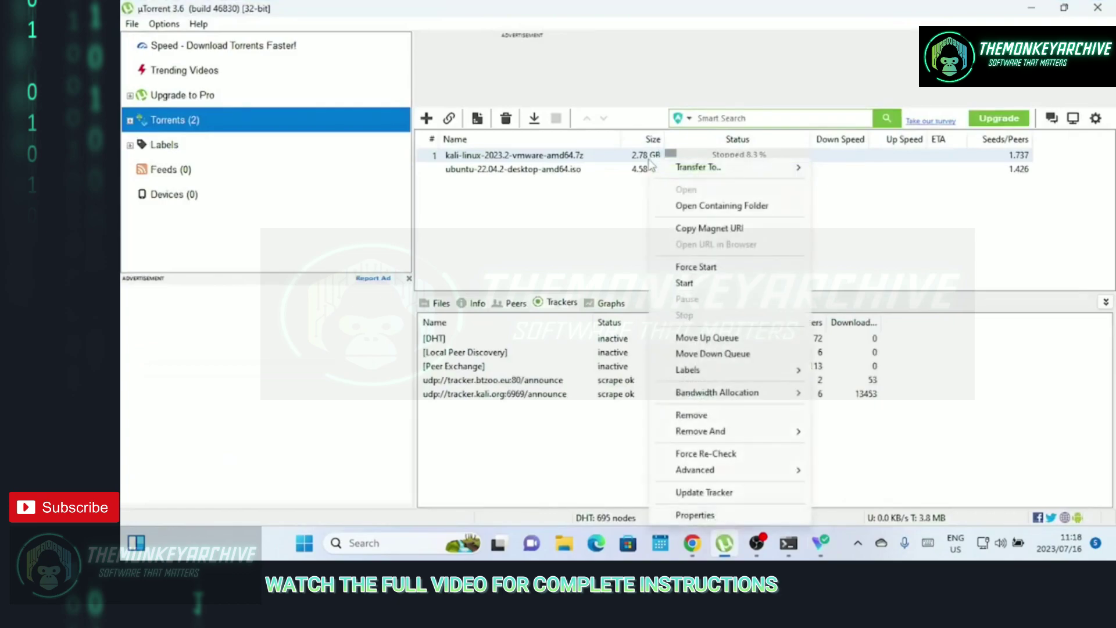
{"action": "left_click", "coordinate": [696, 280]}
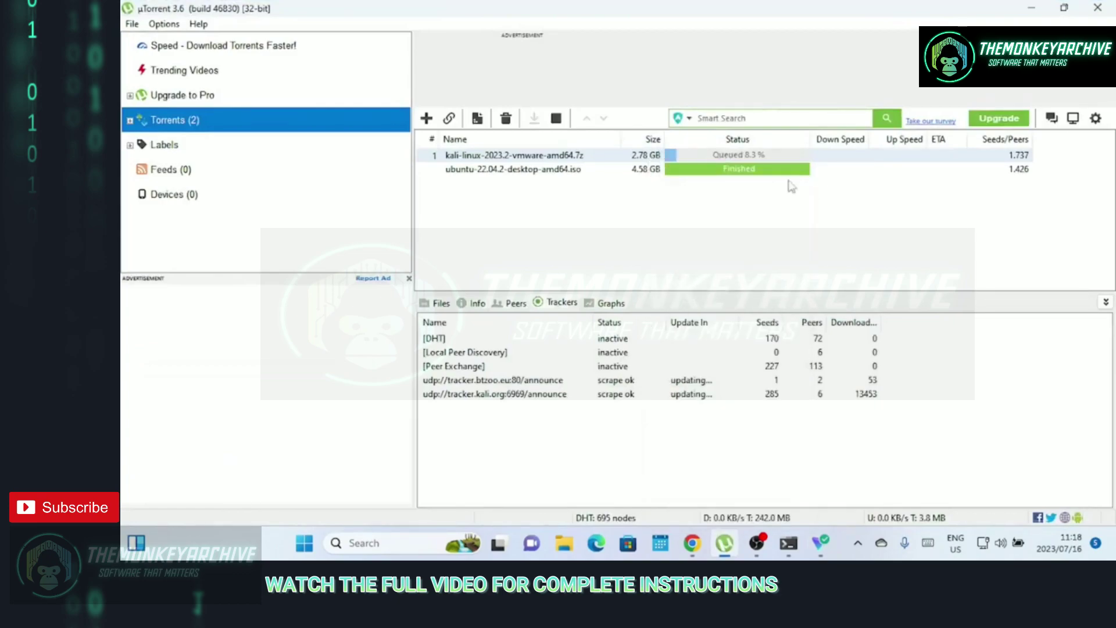
{"action": "left_click", "coordinate": [1033, 11]}
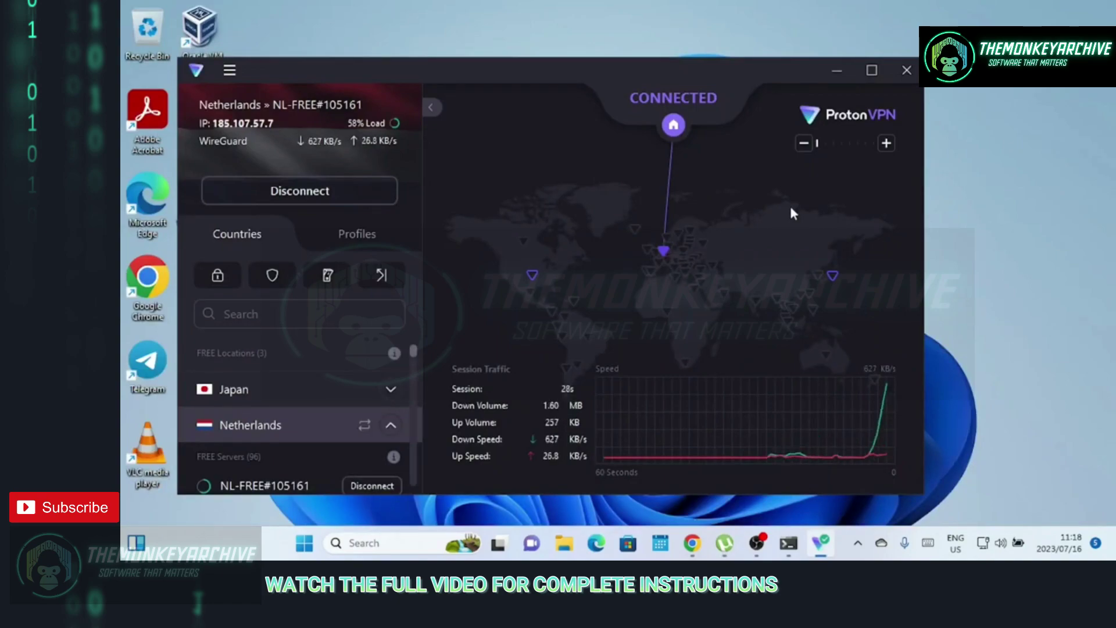
{"action": "left_click", "coordinate": [727, 544]}
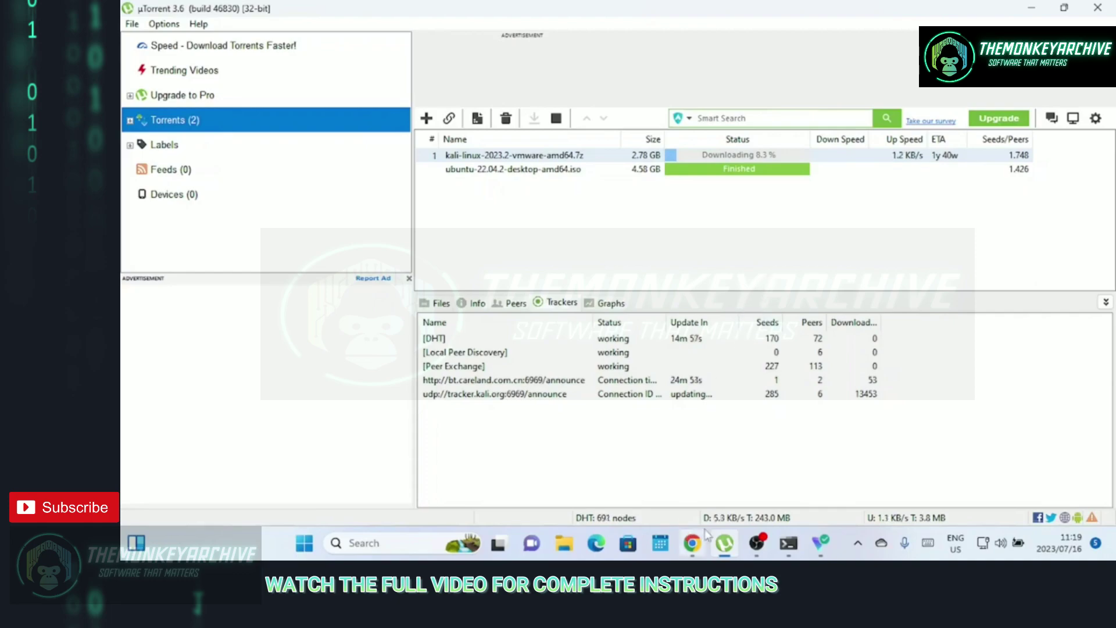
Step: Close Proton VPN's free-server P2P warning and disconnect the VPN
{"action": "left_click", "coordinate": [724, 544]}
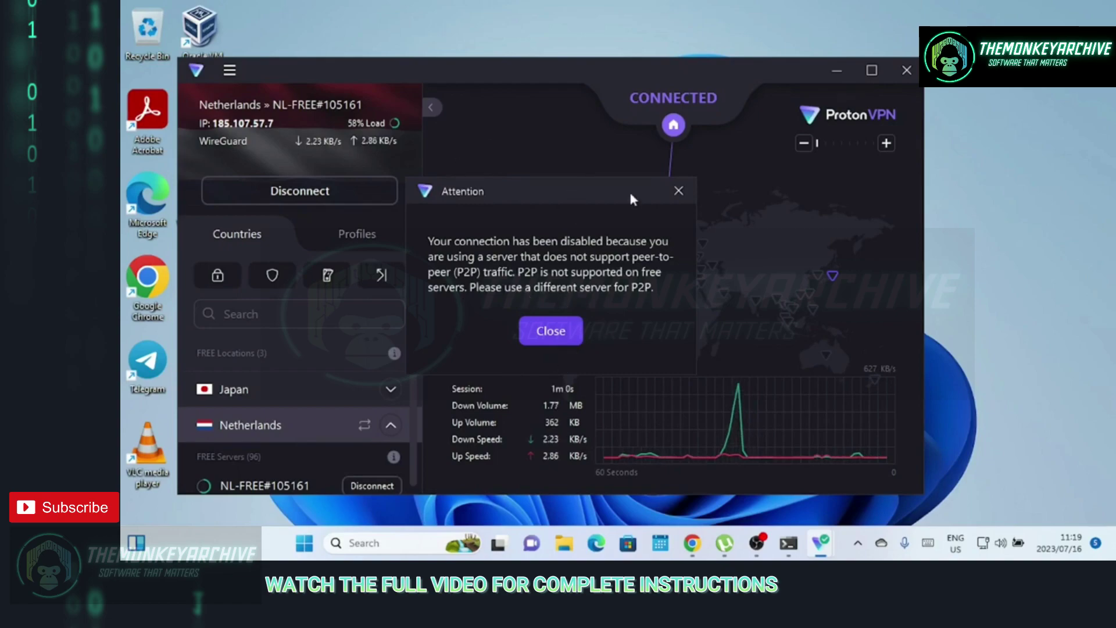
{"action": "left_click", "coordinate": [552, 331]}
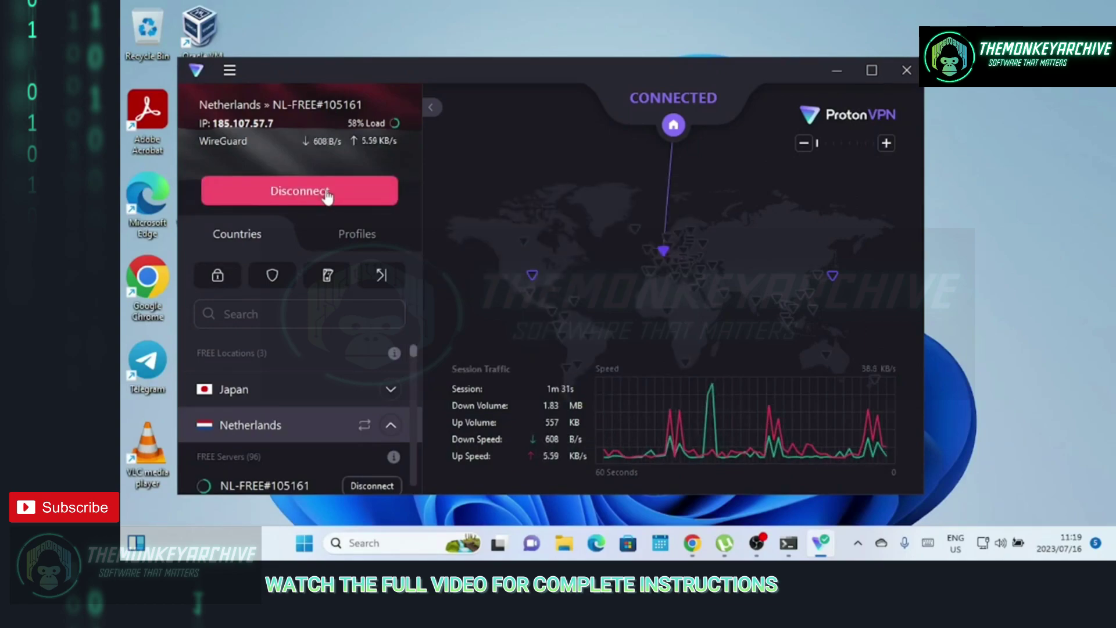
{"action": "left_click", "coordinate": [329, 197]}
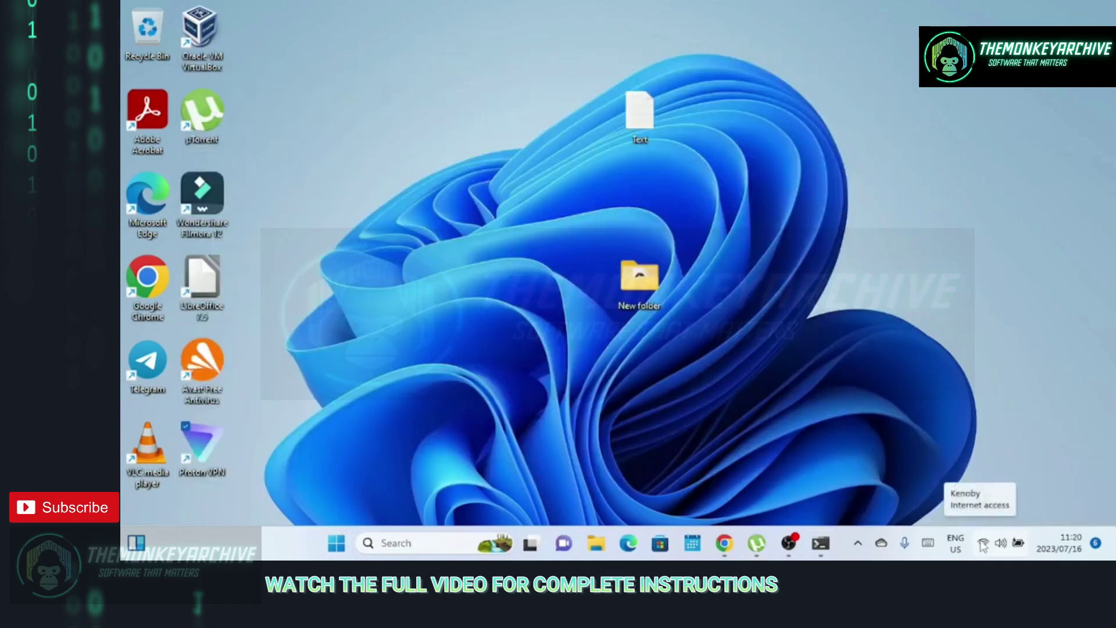
Step: Open the Kenoby Wi-Fi properties from Network and Internet settings and scroll to DNS assignment
{"action": "right_click", "coordinate": [982, 545]}
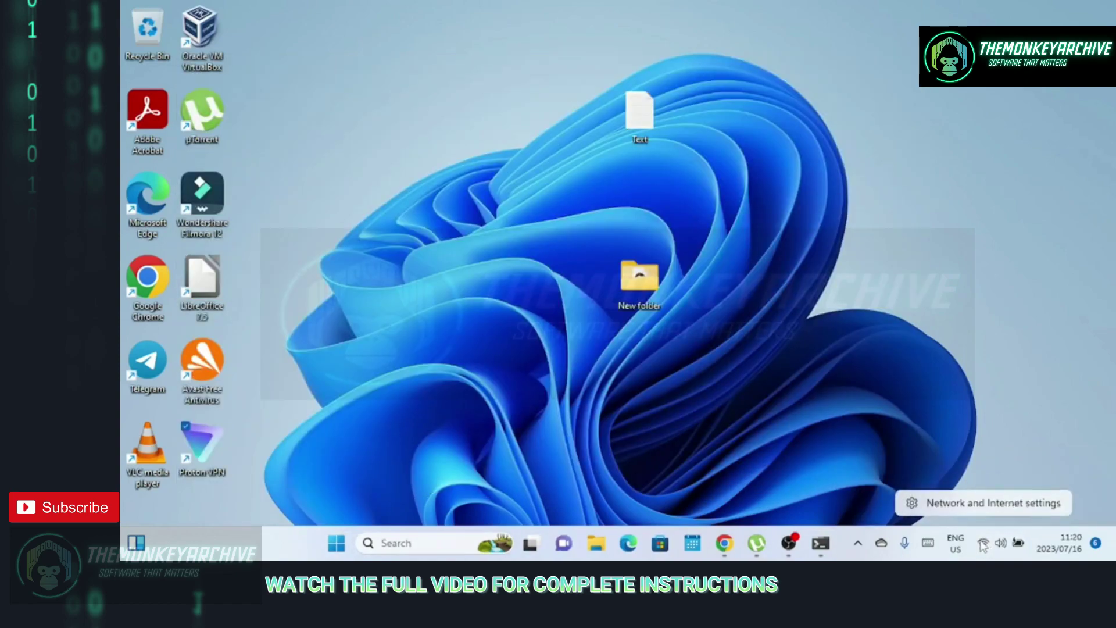
{"action": "left_click", "coordinate": [988, 503]}
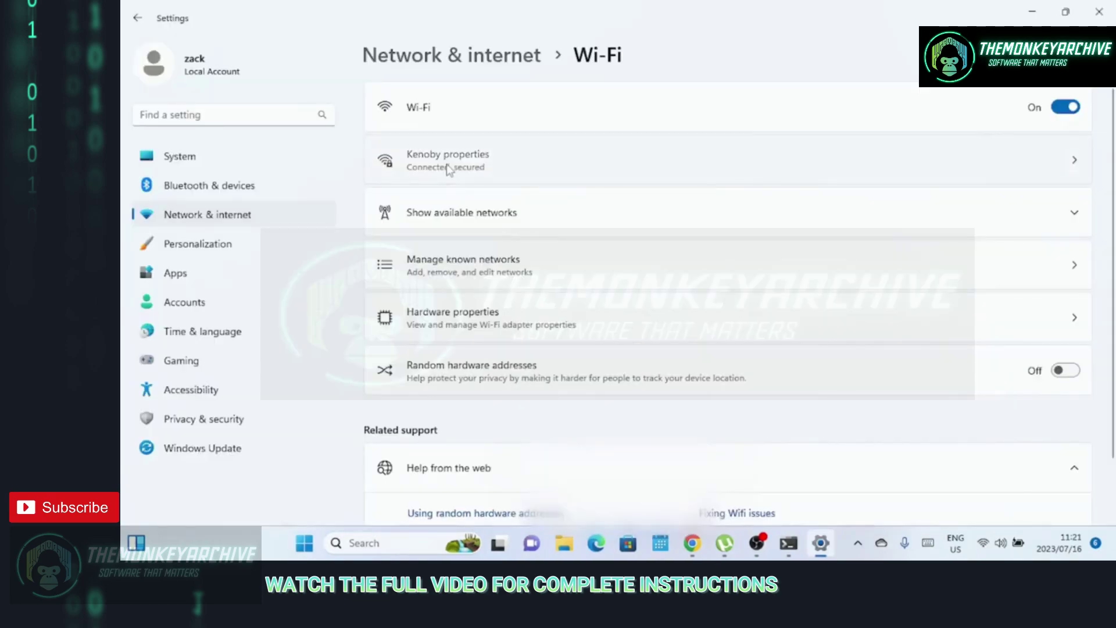
{"action": "left_click", "coordinate": [448, 165]}
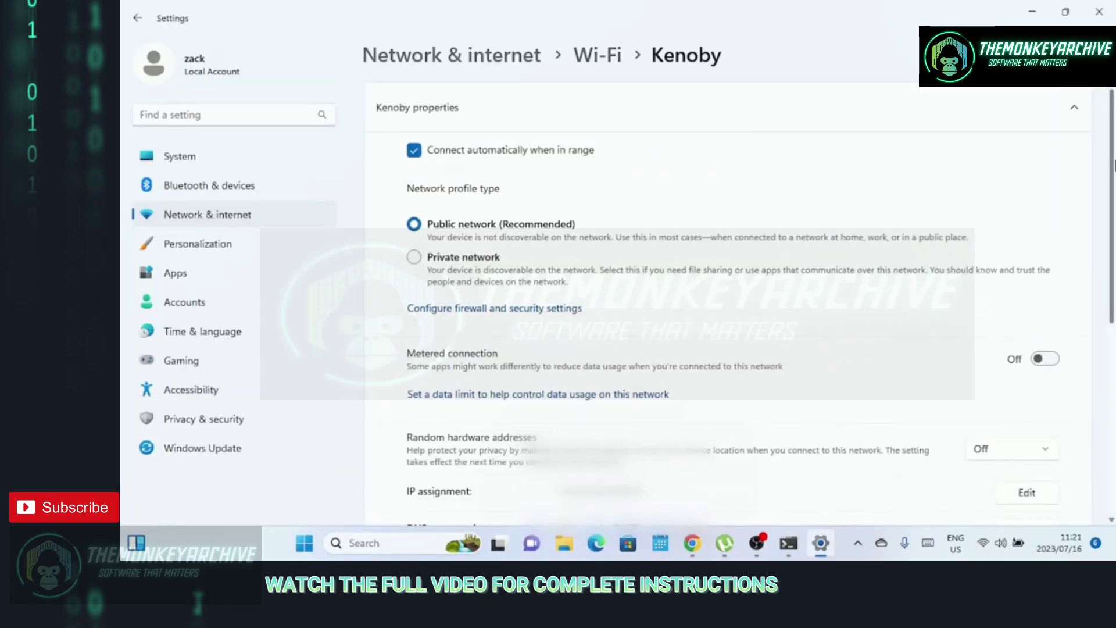
{"action": "left_click_drag", "start_coordinate": [1111, 167], "coordinate": [1111, 321]}
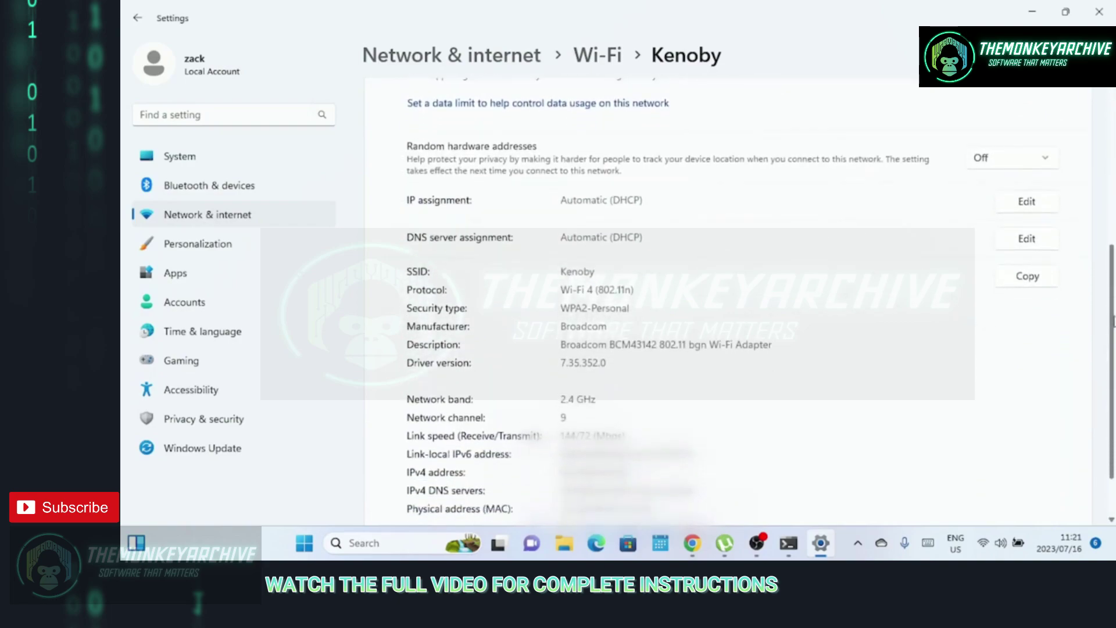
Step: Switch Kenoby's DNS to Manual IPv4 with preferred 8.8.8.8 and alternate 8.8.4.4
{"action": "left_click", "coordinate": [1023, 240]}
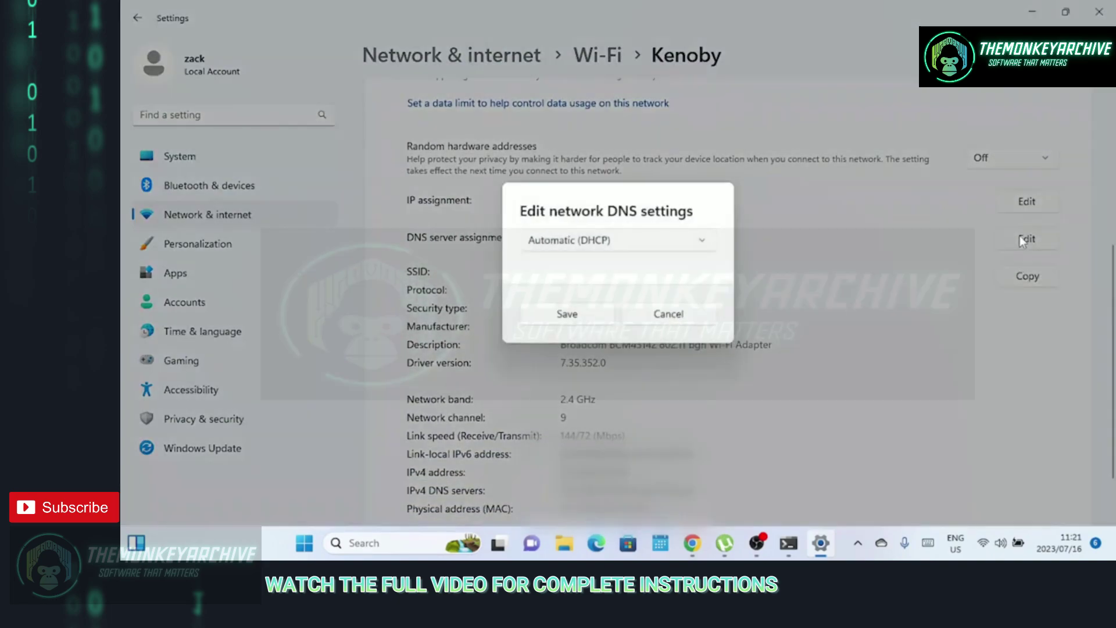
{"action": "left_click", "coordinate": [705, 243]}
{"action": "left_click", "coordinate": [688, 268]}
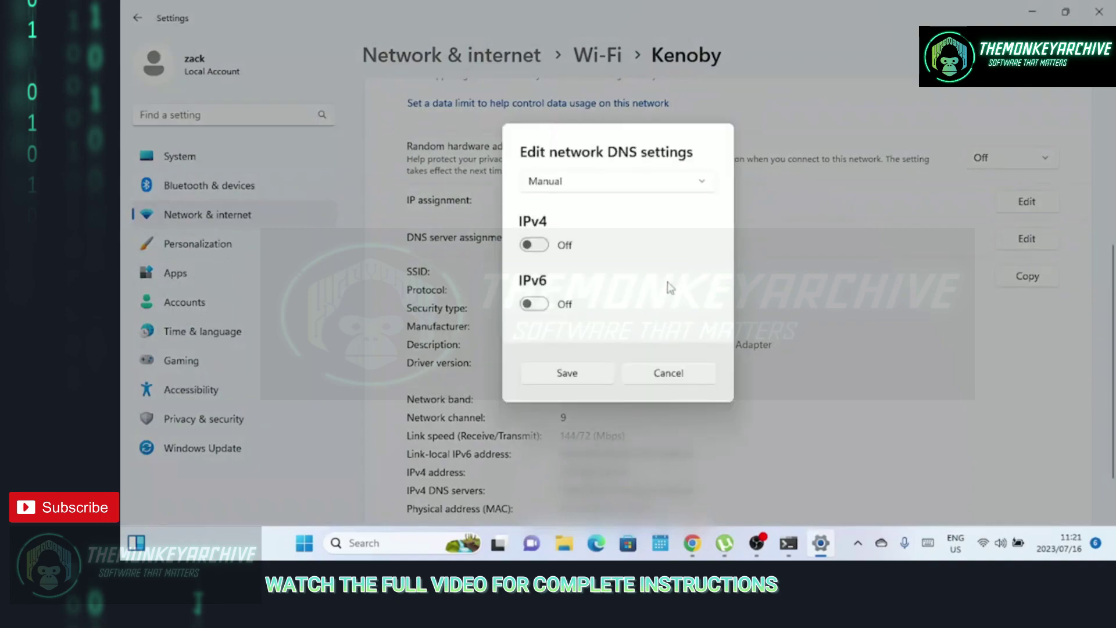
{"action": "left_click", "coordinate": [539, 243]}
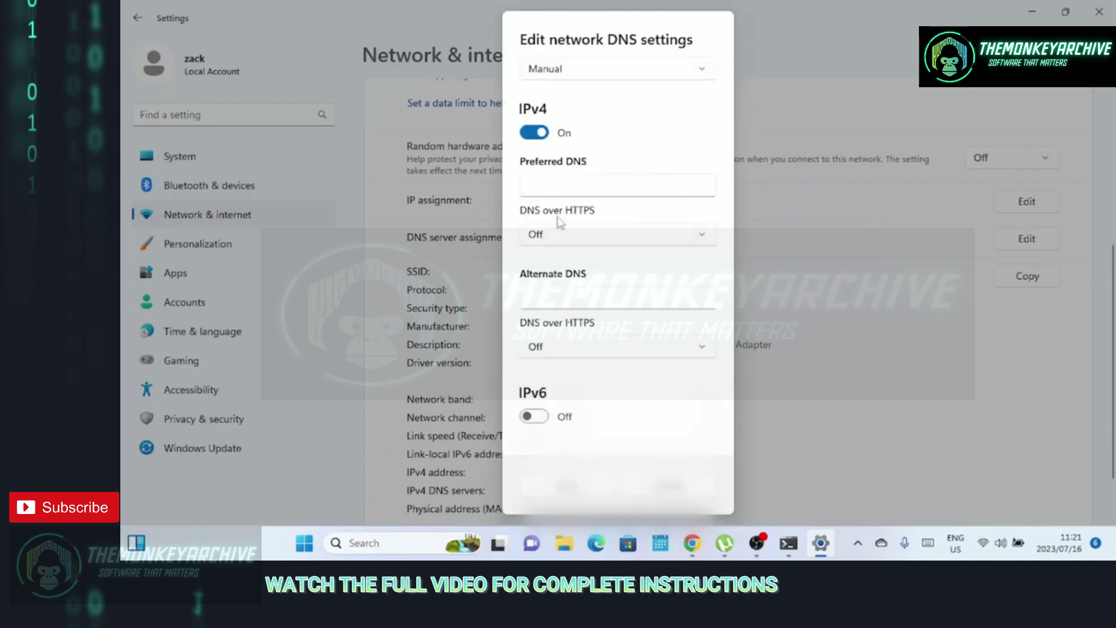
{"action": "left_click", "coordinate": [561, 182]}
{"action": "type", "text": "8.8.8.8"}
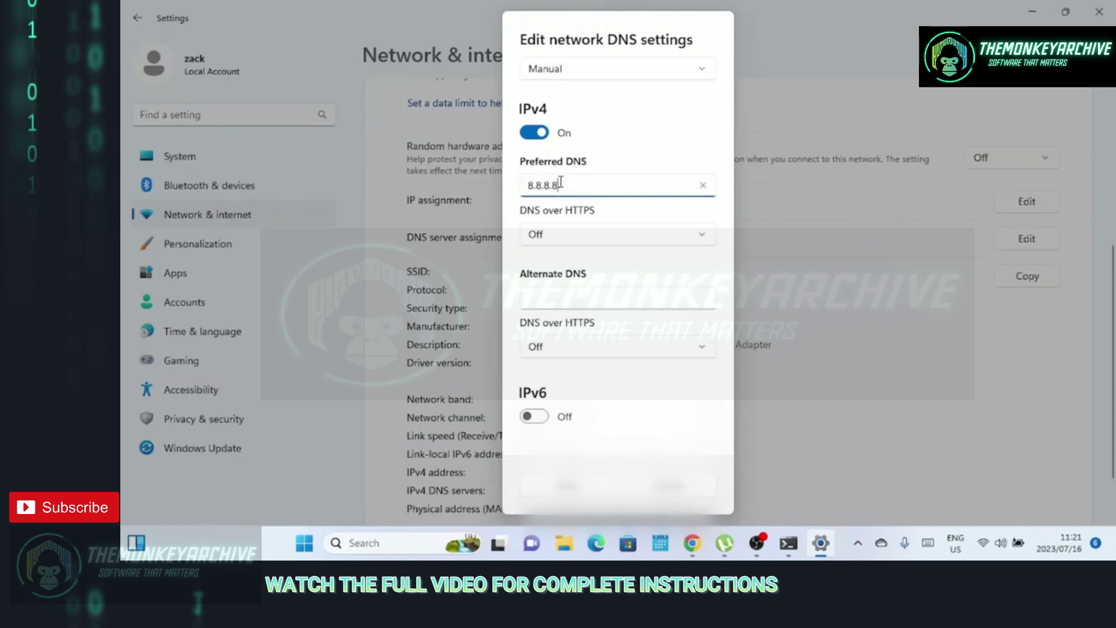
{"action": "left_click", "coordinate": [562, 298]}
{"action": "type", "text": "8.8."}
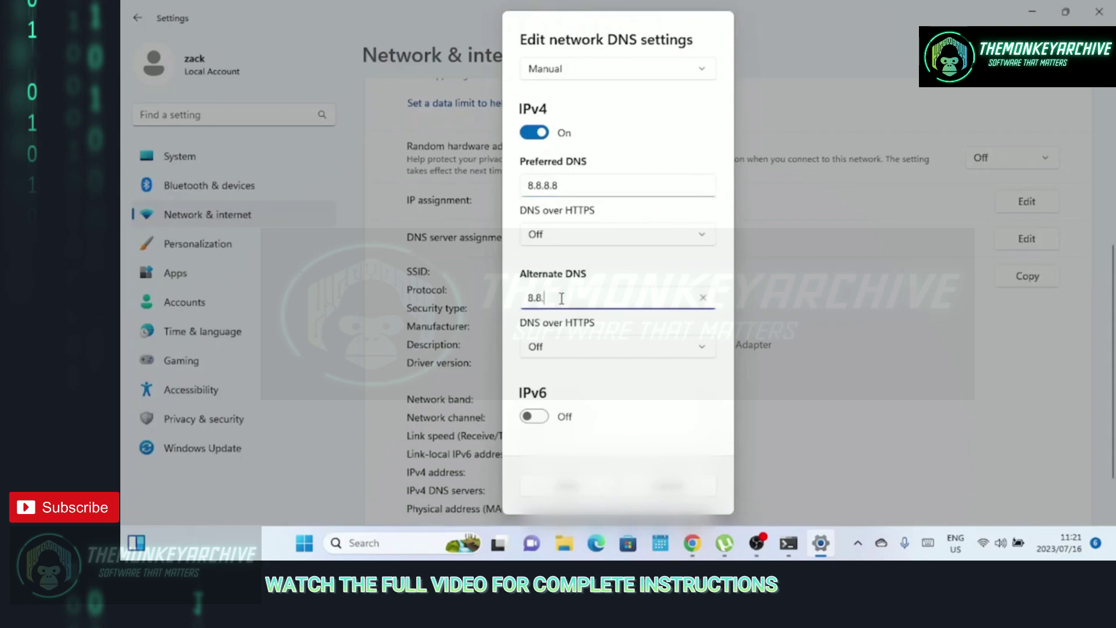
{"action": "type", "text": "4.4"}
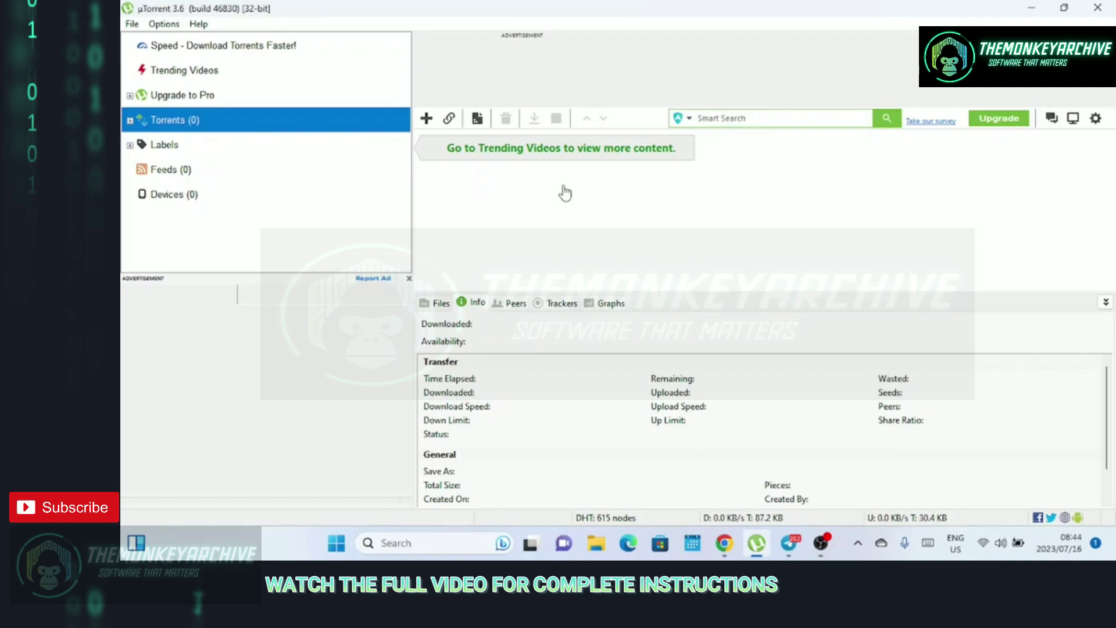
Step: In Preferences > General, enable Append .!ut to incomplete files and Pre-allocate all files, and apply
{"action": "left_click", "coordinate": [163, 26]}
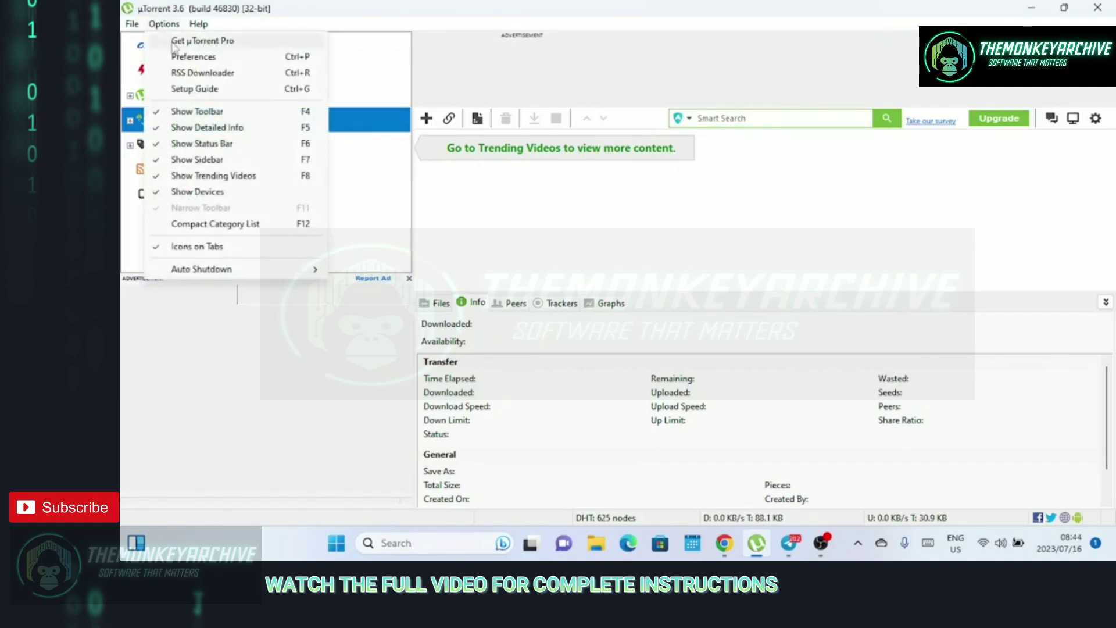
{"action": "left_click", "coordinate": [192, 56]}
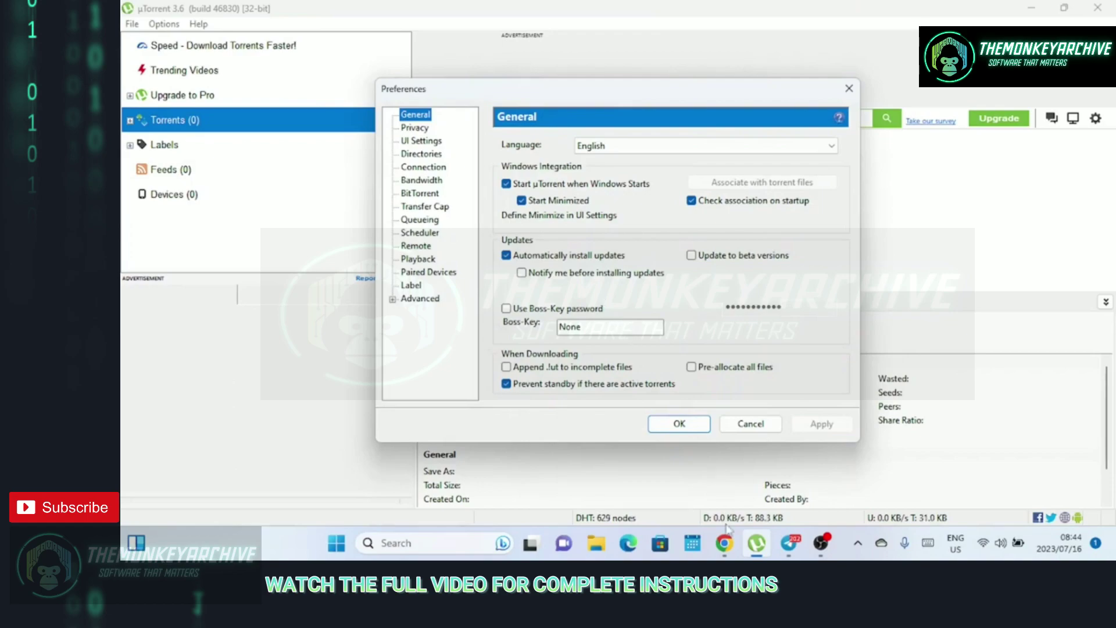
{"action": "left_click", "coordinate": [506, 367]}
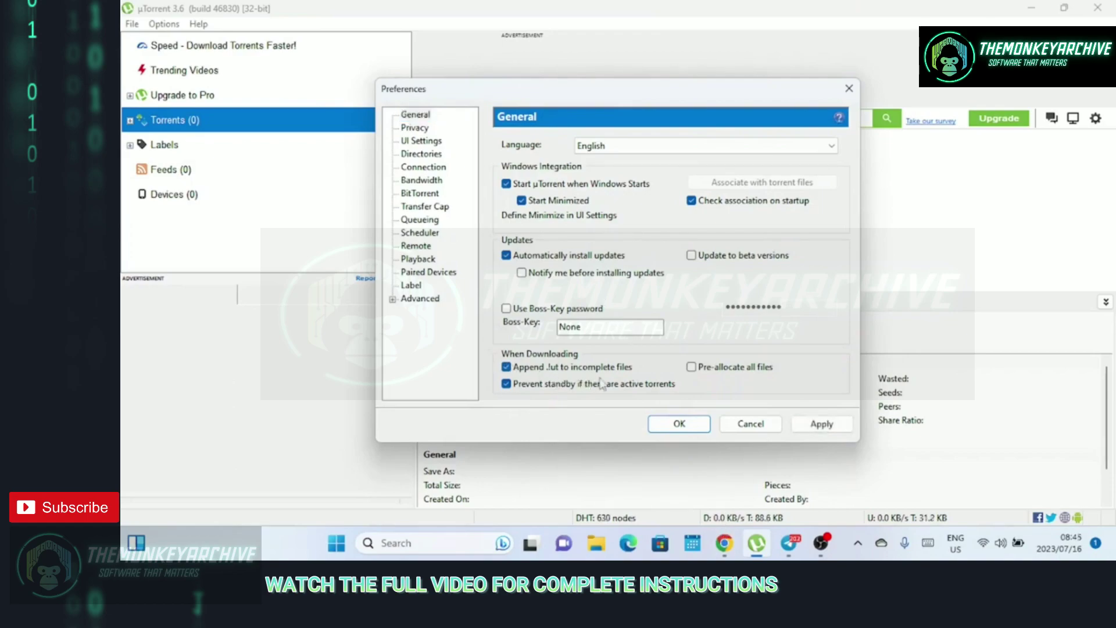
{"action": "left_click", "coordinate": [692, 367]}
{"action": "left_click", "coordinate": [823, 428]}
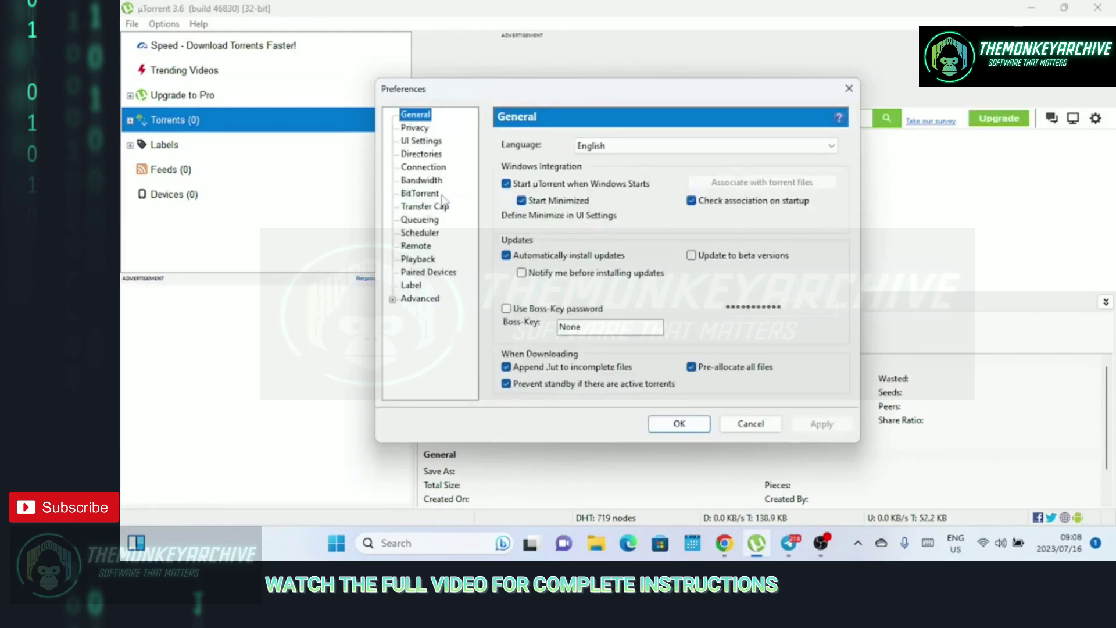
Step: On the Bandwidth page, set upload rate 100 kB/s, 250 global connections, 200 peers per torrent, and apply
{"action": "left_click", "coordinate": [436, 183]}
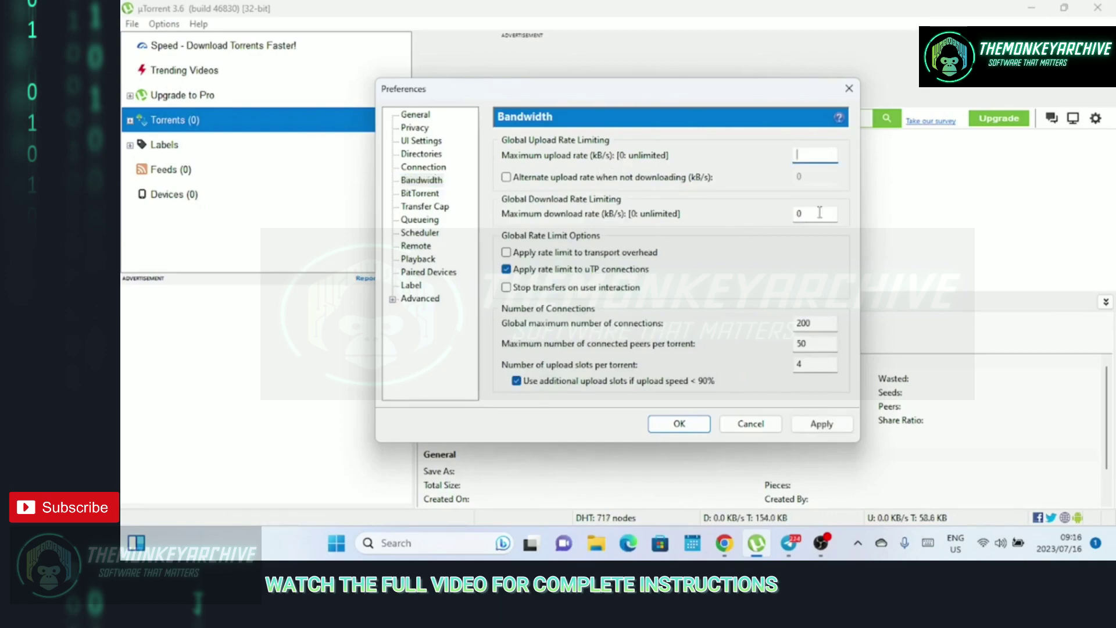
{"action": "type", "text": "100"}
{"action": "left_click", "coordinate": [810, 213]}
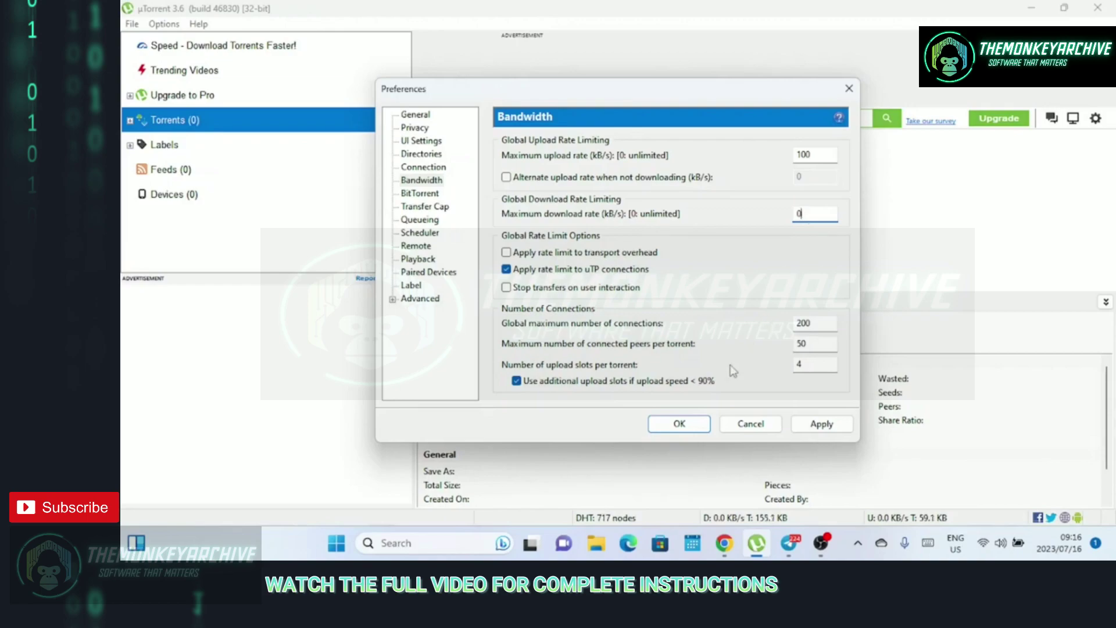
{"action": "left_click", "coordinate": [820, 321]}
{"action": "key", "text": "BackSpace"}
{"action": "key", "text": "BackSpace"}
{"action": "type", "text": "50"}
{"action": "left_click", "coordinate": [817, 342]}
{"action": "key", "text": "BackSpace"}
{"action": "key", "text": "BackSpace"}
{"action": "type", "text": "200"}
{"action": "left_click", "coordinate": [820, 424]}
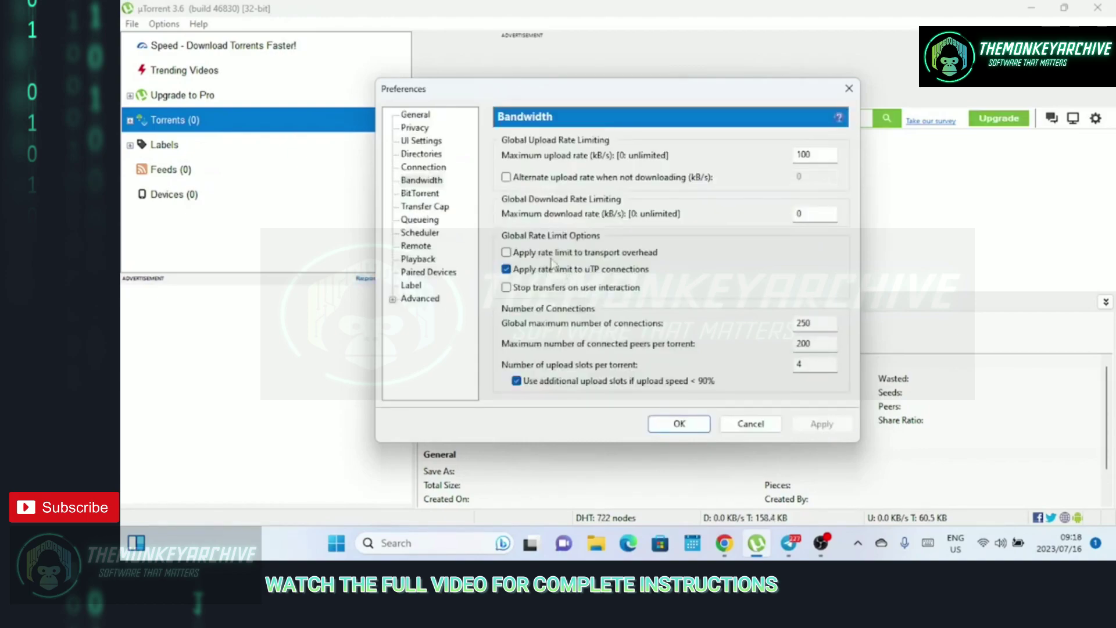
Step: Go to the Connection section and then the BitTorrent page in Preferences
{"action": "left_click", "coordinate": [436, 169]}
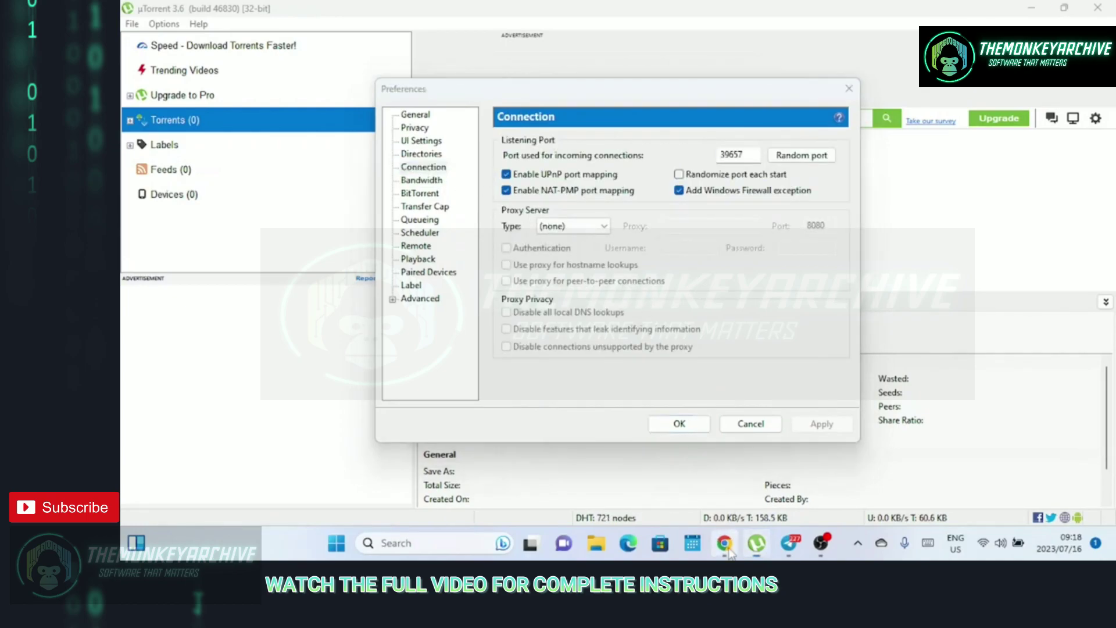
{"action": "left_click", "coordinate": [429, 198]}
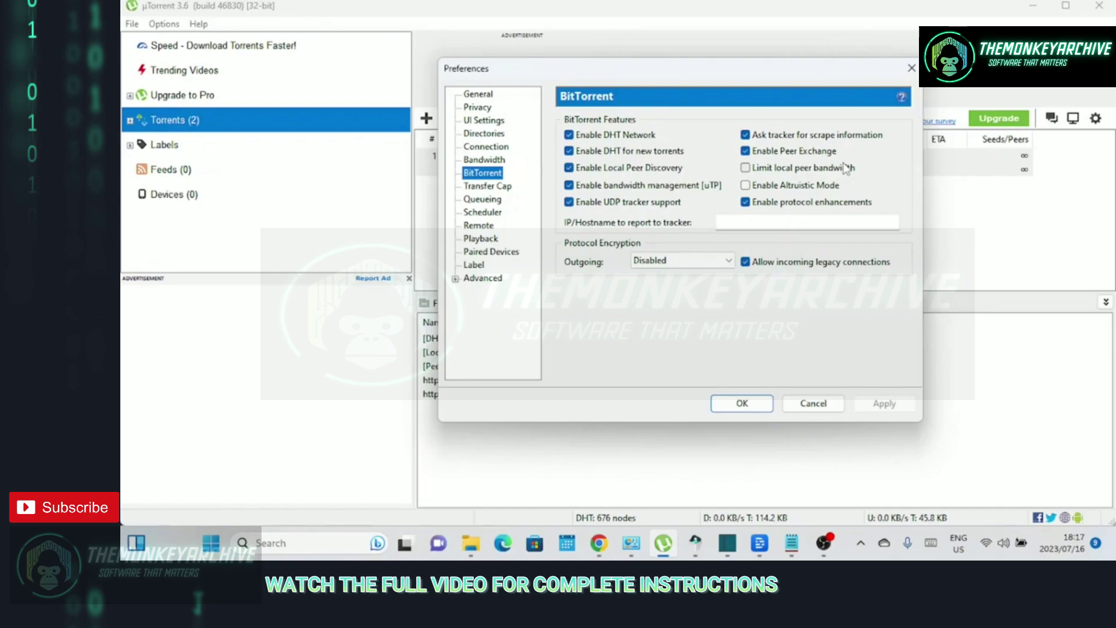
Step: Leave outgoing encryption Disabled, return to Connection settings, and confirm Preferences with OK
{"action": "left_click", "coordinate": [728, 262]}
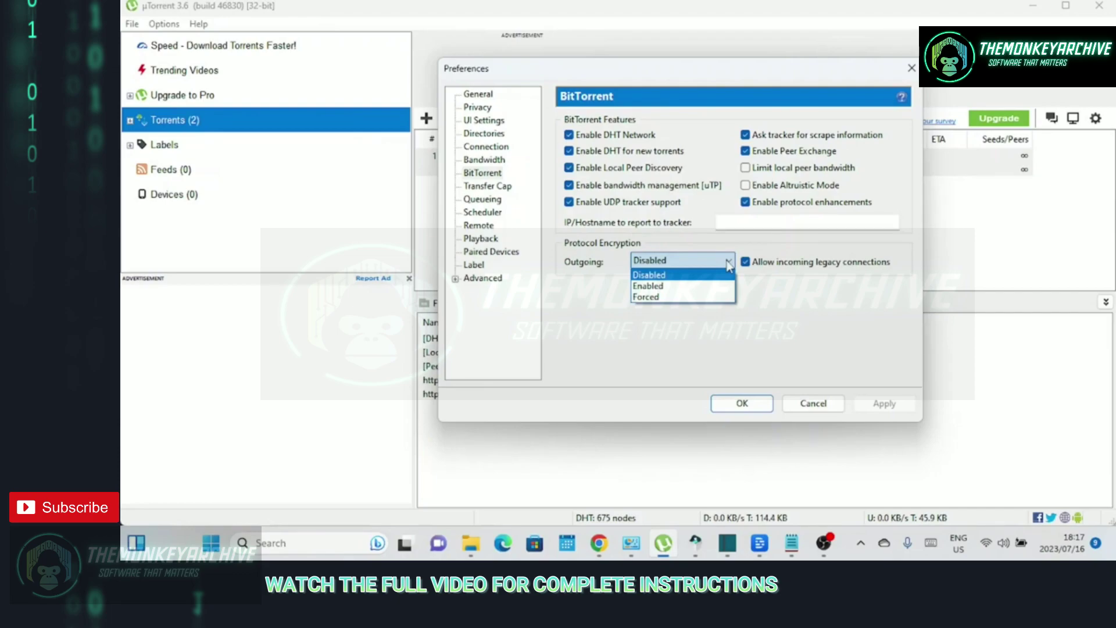
{"action": "left_click", "coordinate": [765, 295]}
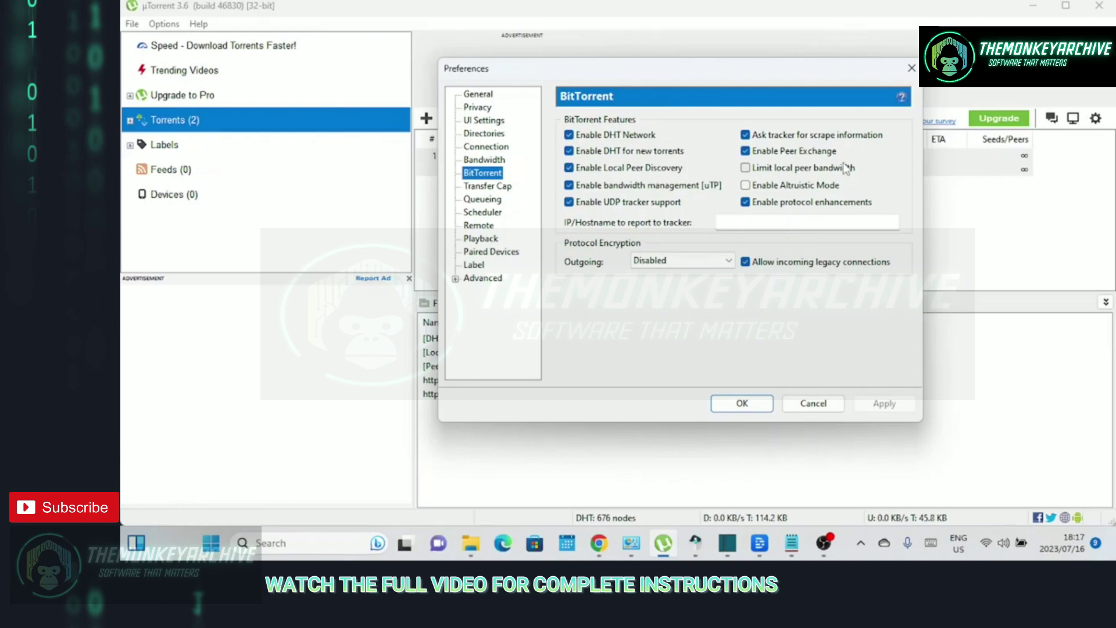
{"action": "left_click", "coordinate": [728, 262]}
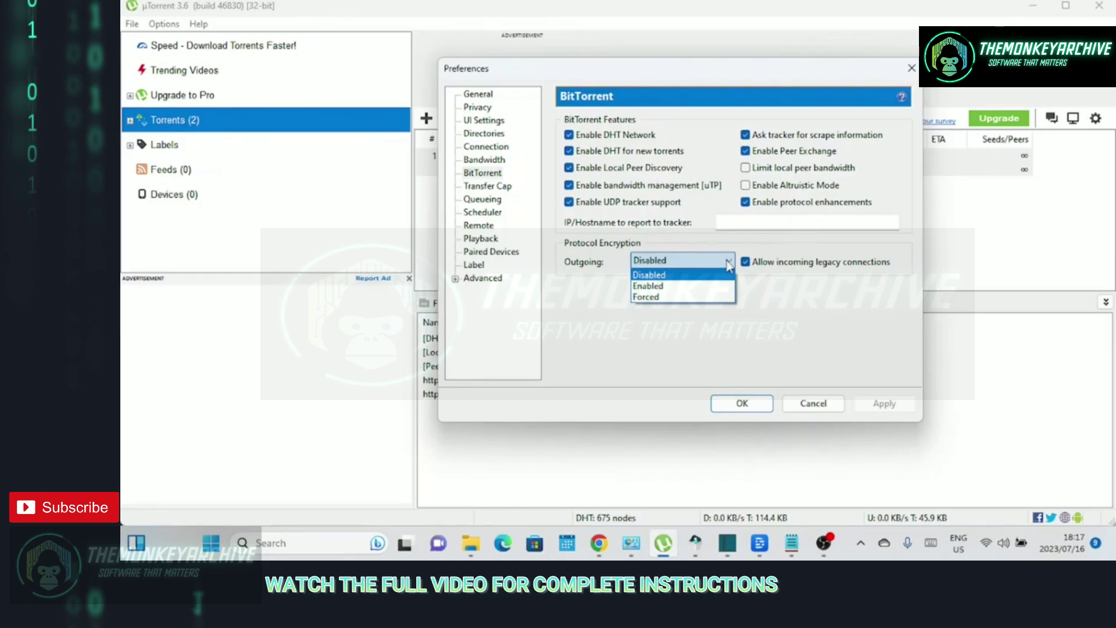
{"action": "left_click", "coordinate": [766, 297]}
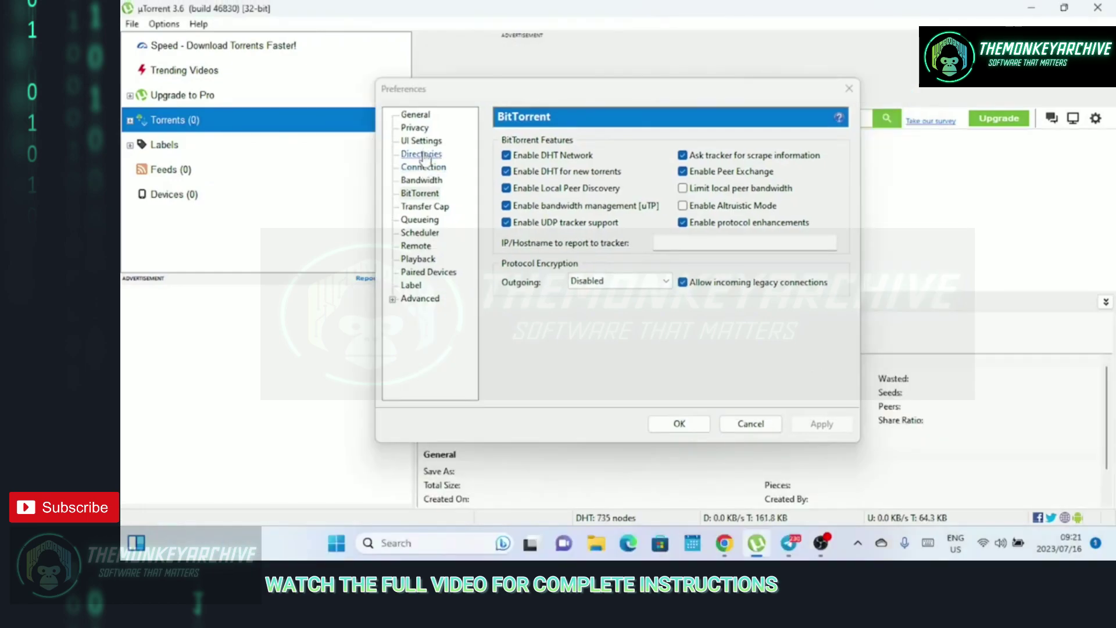
{"action": "left_click", "coordinate": [424, 168]}
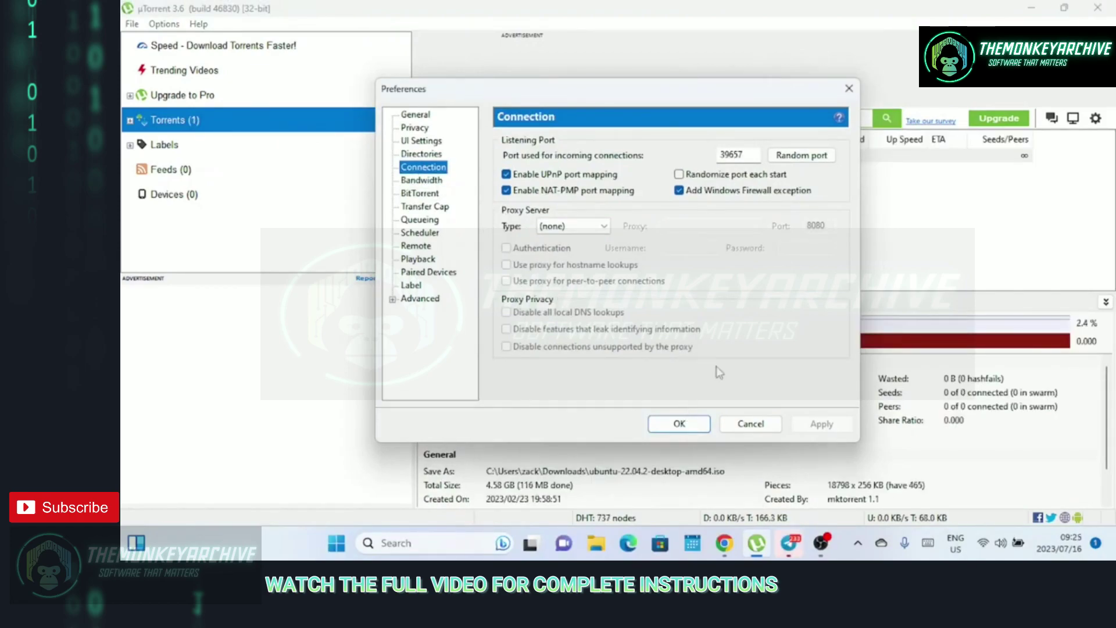
{"action": "left_click", "coordinate": [686, 426]}
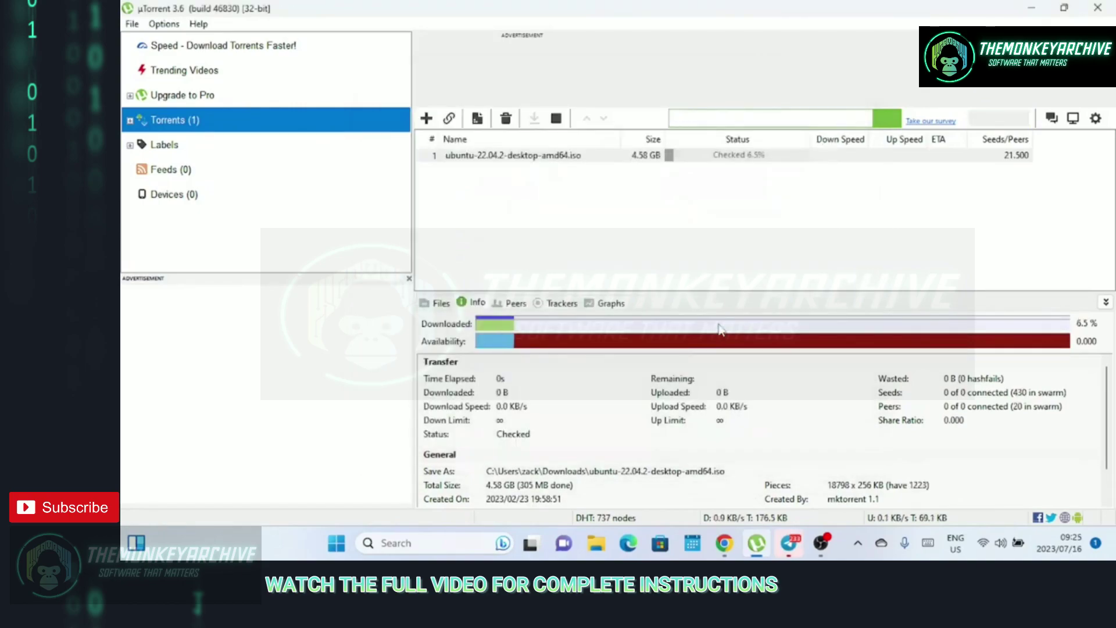
Step: Set the ubuntu-22.04.2 torrent's bandwidth allocation to High
{"action": "right_click", "coordinate": [497, 161]}
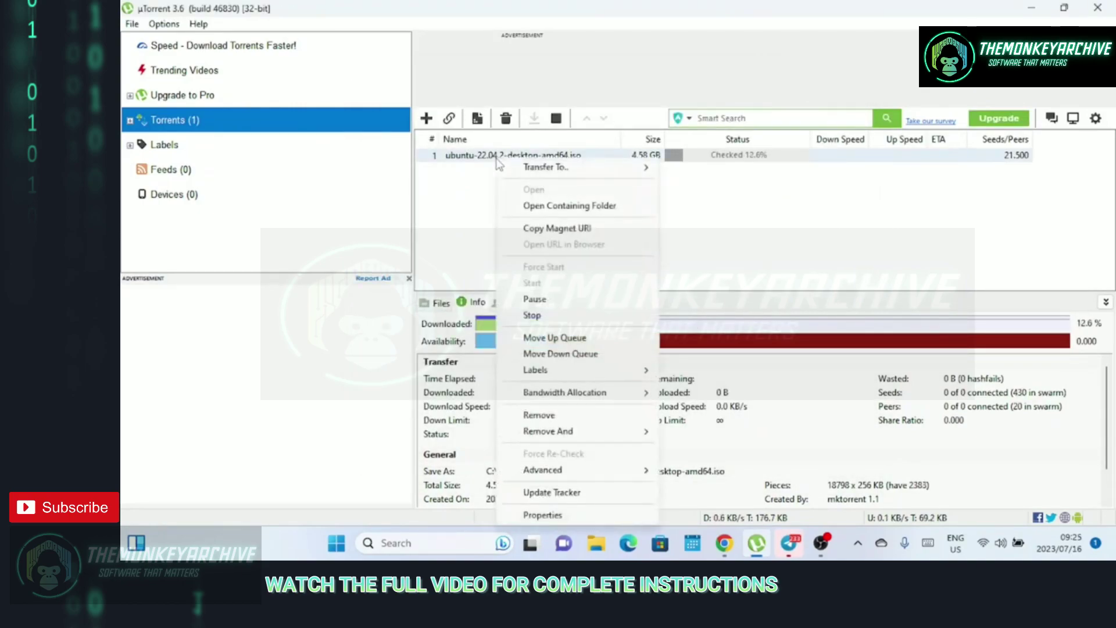
{"action": "mouse_move", "coordinate": [635, 399]}
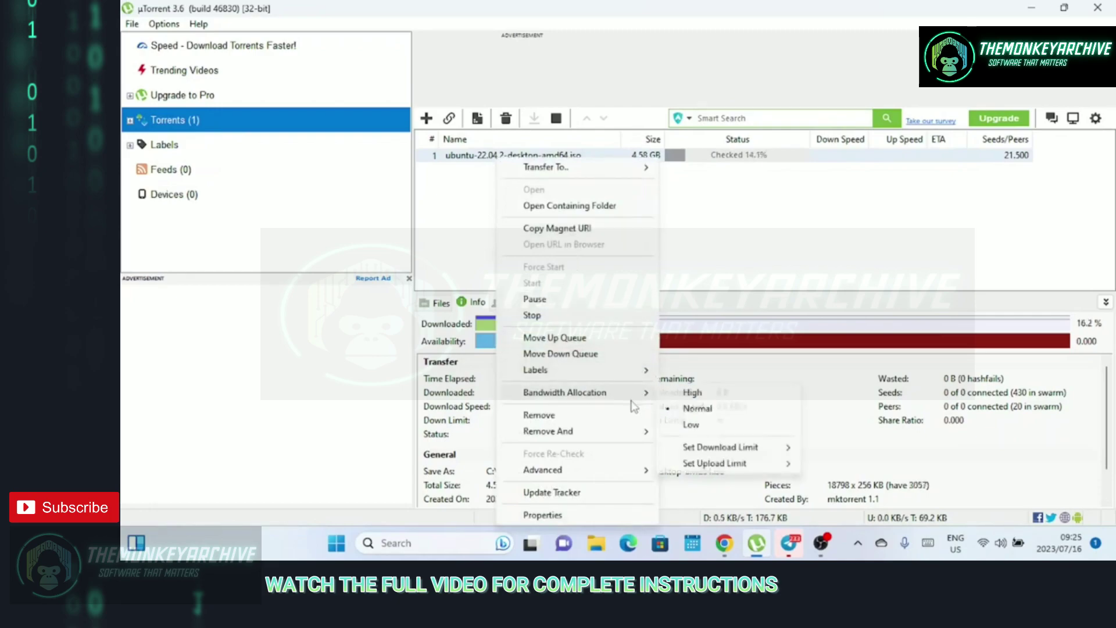
{"action": "left_click", "coordinate": [681, 394]}
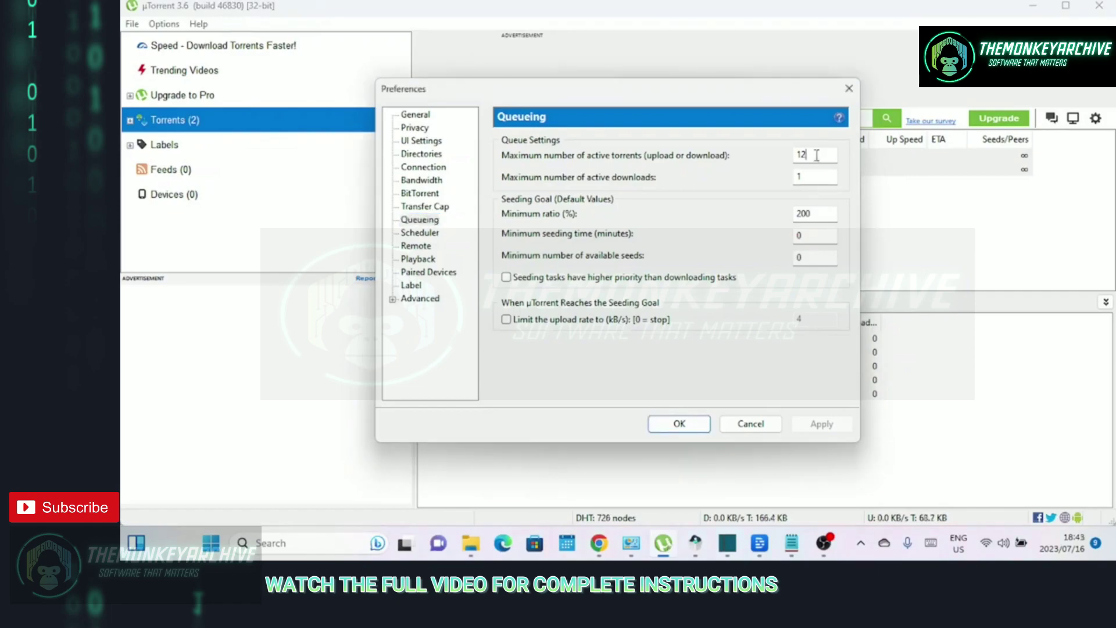
Step: Clear the 12 in Maximum active torrents, then check the 200 minimum ratio and seeding time fields
{"action": "left_click_drag", "start_coordinate": [811, 155], "coordinate": [784, 155]}
{"action": "key", "text": "BackSpace"}
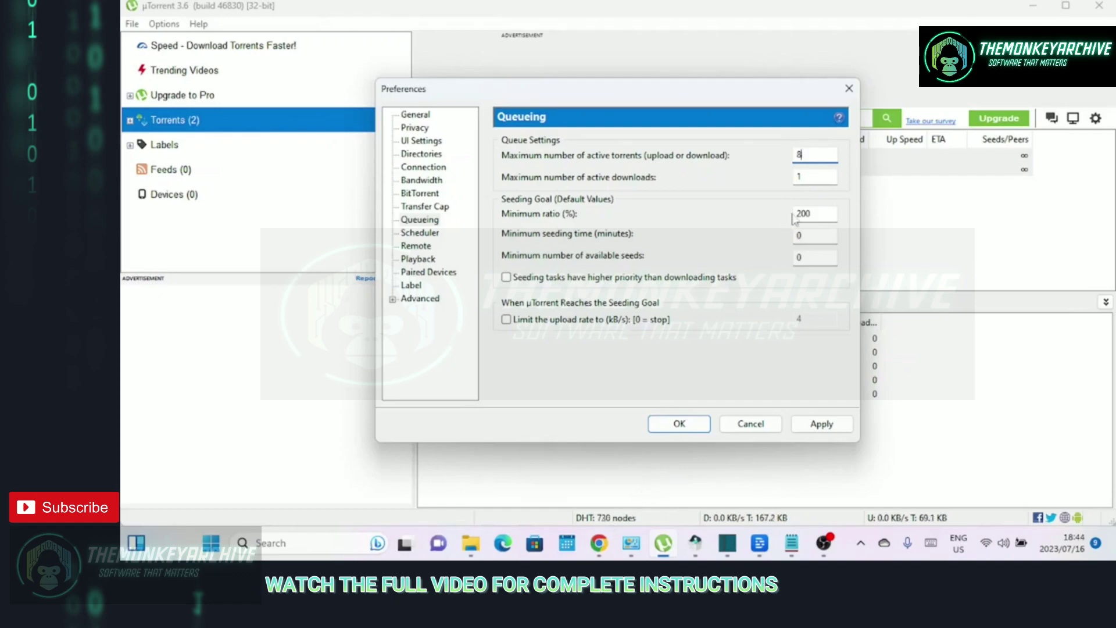
{"action": "double_click", "coordinate": [814, 214]}
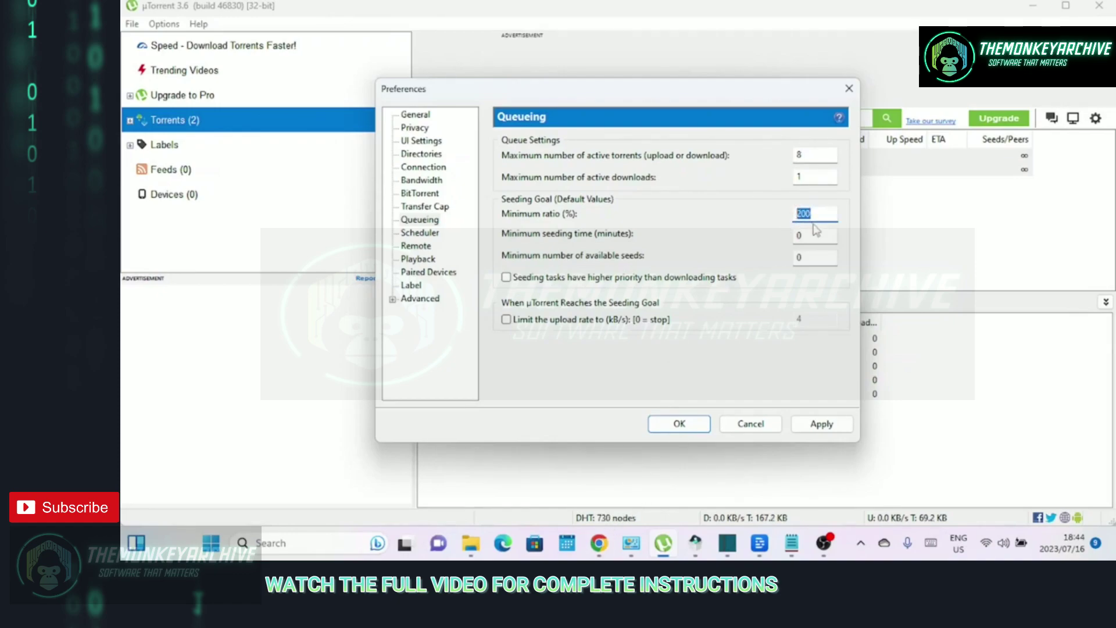
{"action": "left_click", "coordinate": [818, 234]}
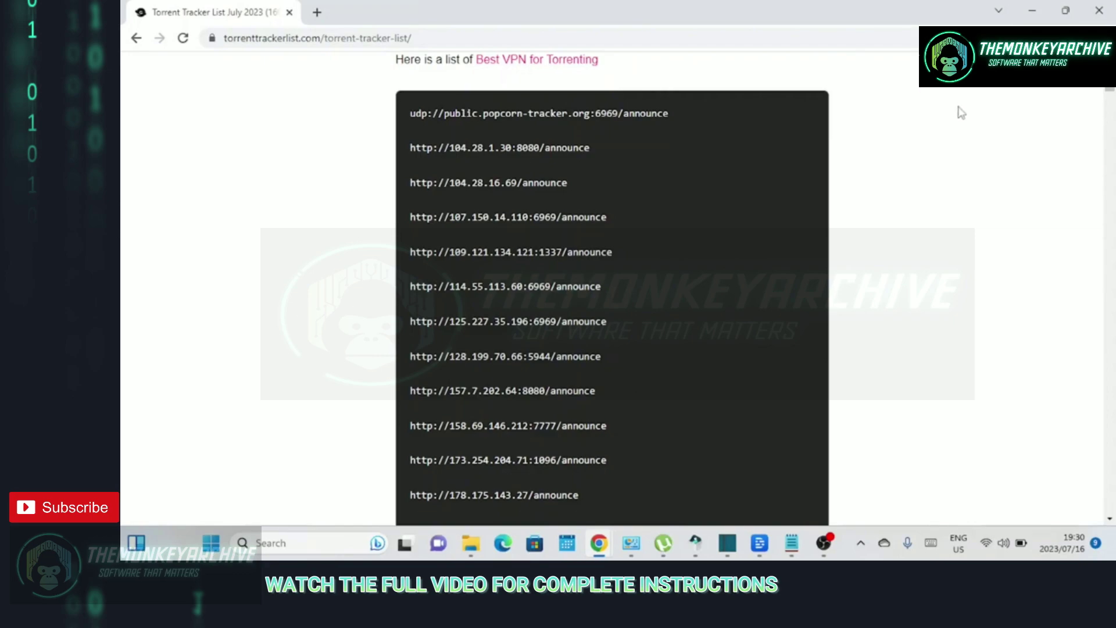
Step: Scroll down the tracker list on torrenttrackerlist.com in Chrome
{"action": "scroll", "coordinate": [962, 113], "scroll_direction": "down", "scroll_amount": 1}
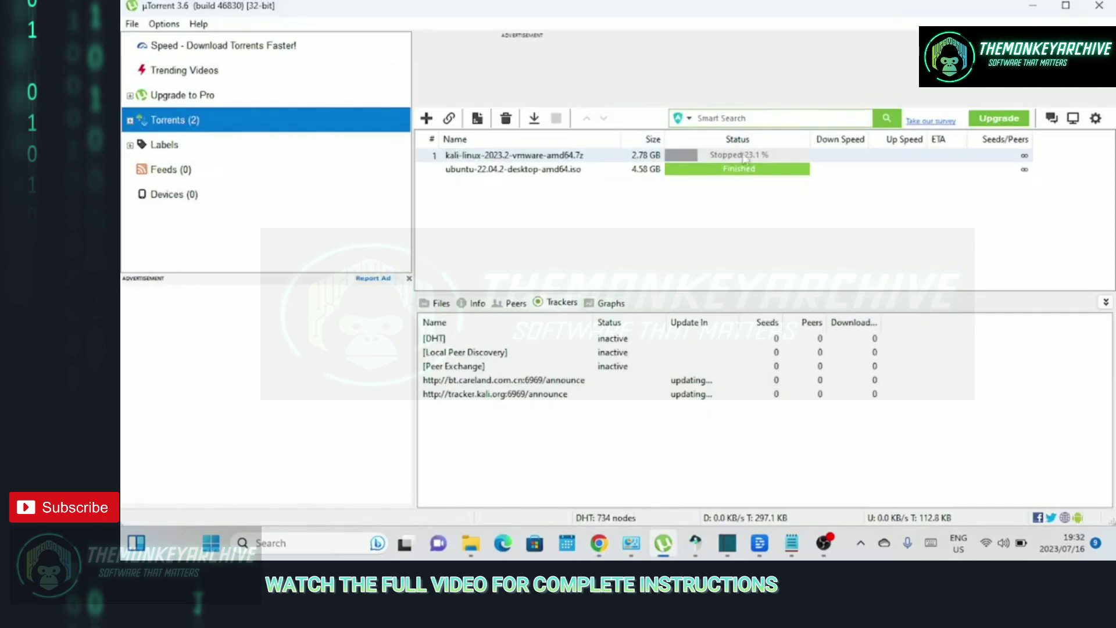
Step: Paste the copied tracker URLs after the existing trackers in the Kali torrent's Properties and save
{"action": "right_click", "coordinate": [721, 154]}
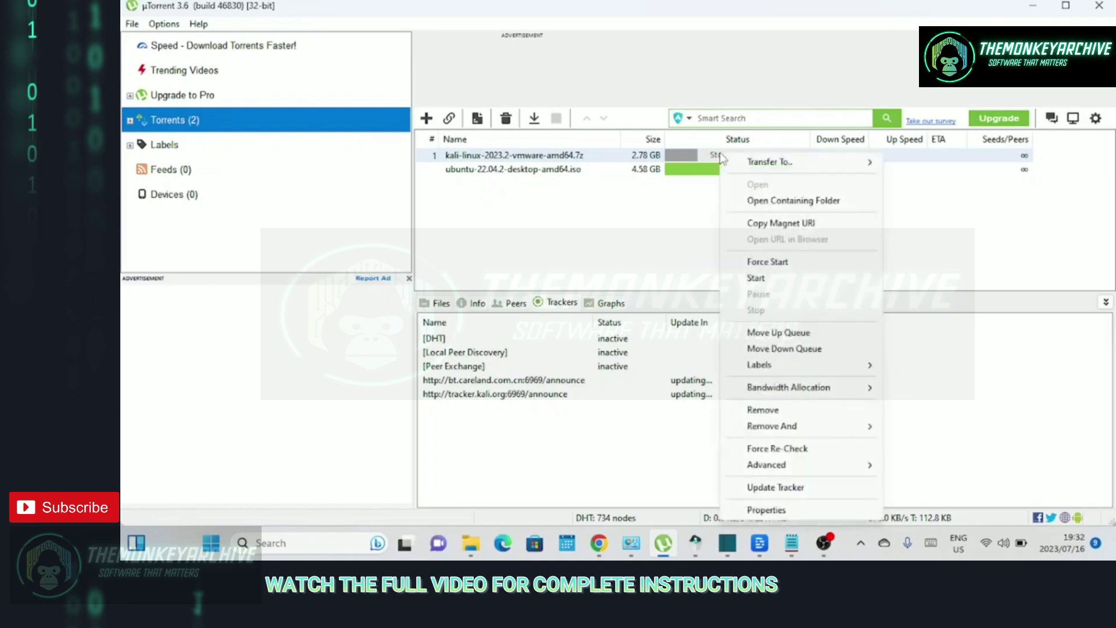
{"action": "left_click", "coordinate": [766, 510]}
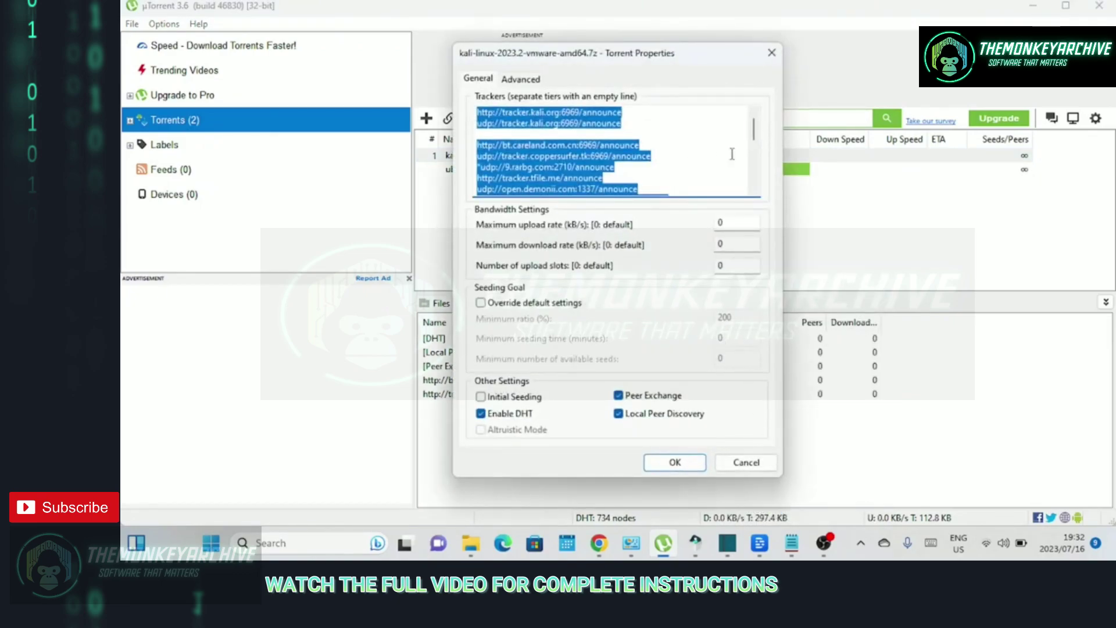
{"action": "left_click", "coordinate": [697, 165]}
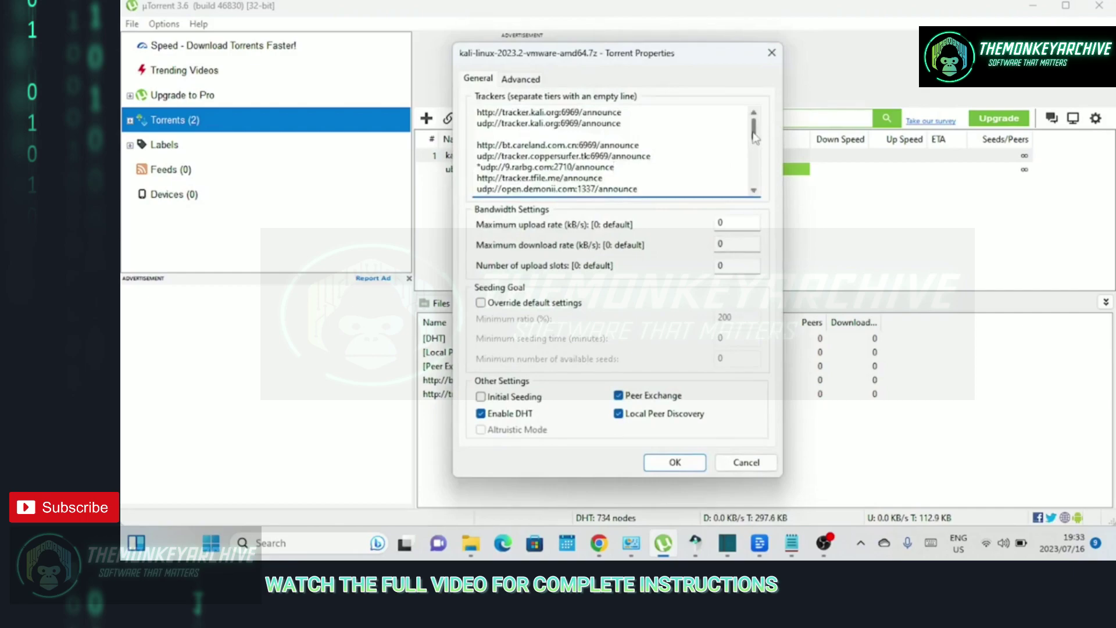
{"action": "left_click_drag", "start_coordinate": [754, 137], "coordinate": [754, 185]}
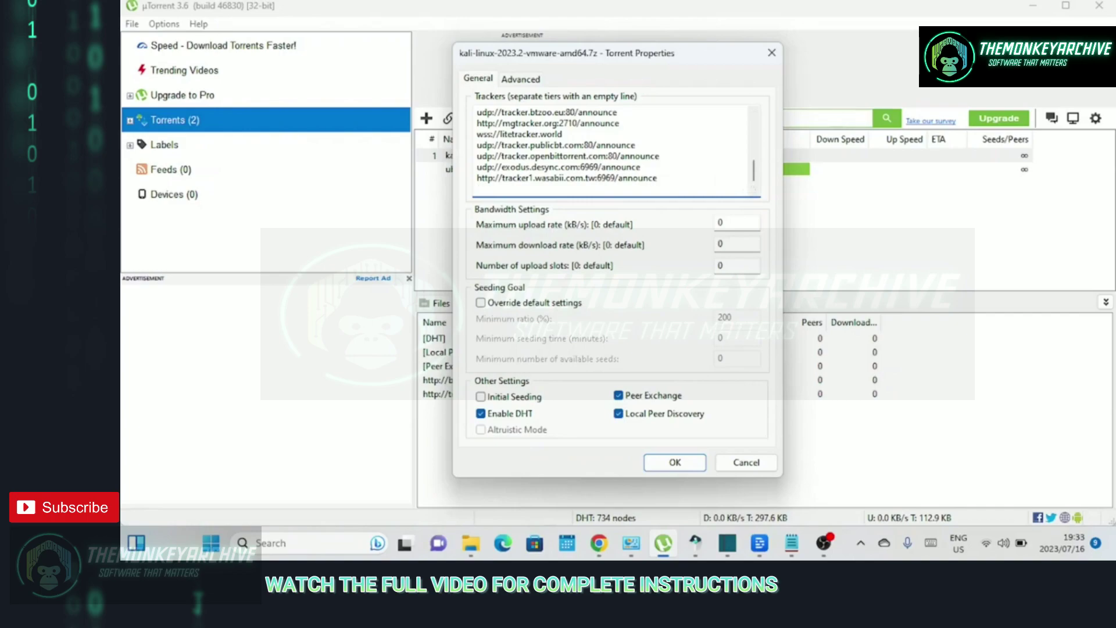
{"action": "key", "text": "ctrl+v"}
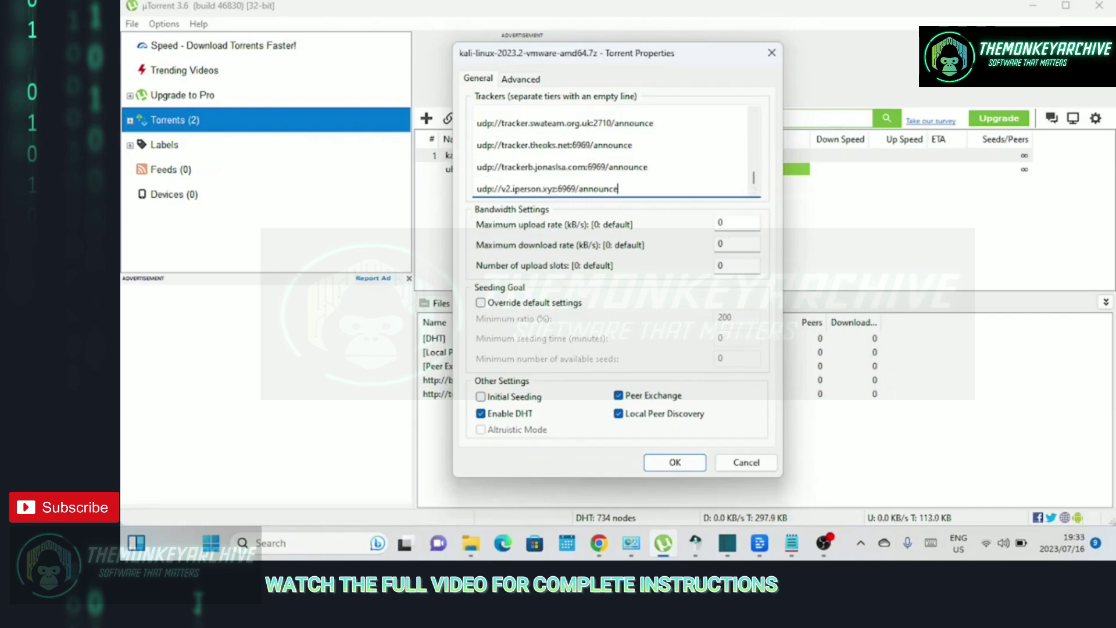
{"action": "mouse_move", "coordinate": [754, 184]}
{"action": "left_mouse_down"}
{"action": "mouse_move", "coordinate": [747, 128]}
{"action": "mouse_move", "coordinate": [750, 200]}
{"action": "mouse_move", "coordinate": [740, 105]}
{"action": "mouse_move", "coordinate": [748, 205]}
{"action": "left_mouse_up"}
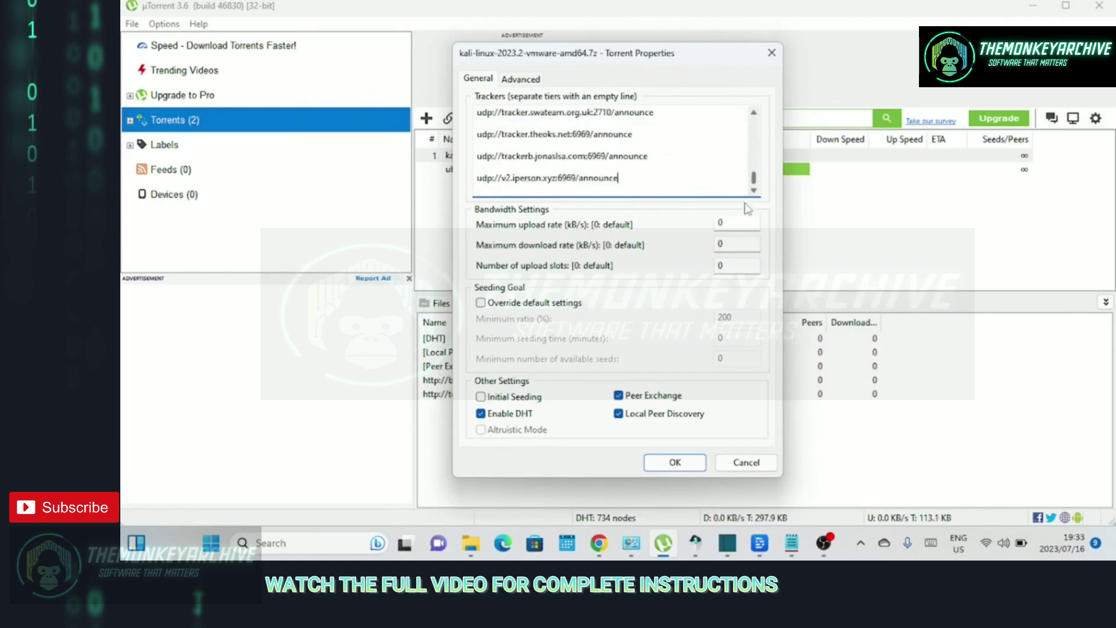
{"action": "left_click", "coordinate": [671, 463]}
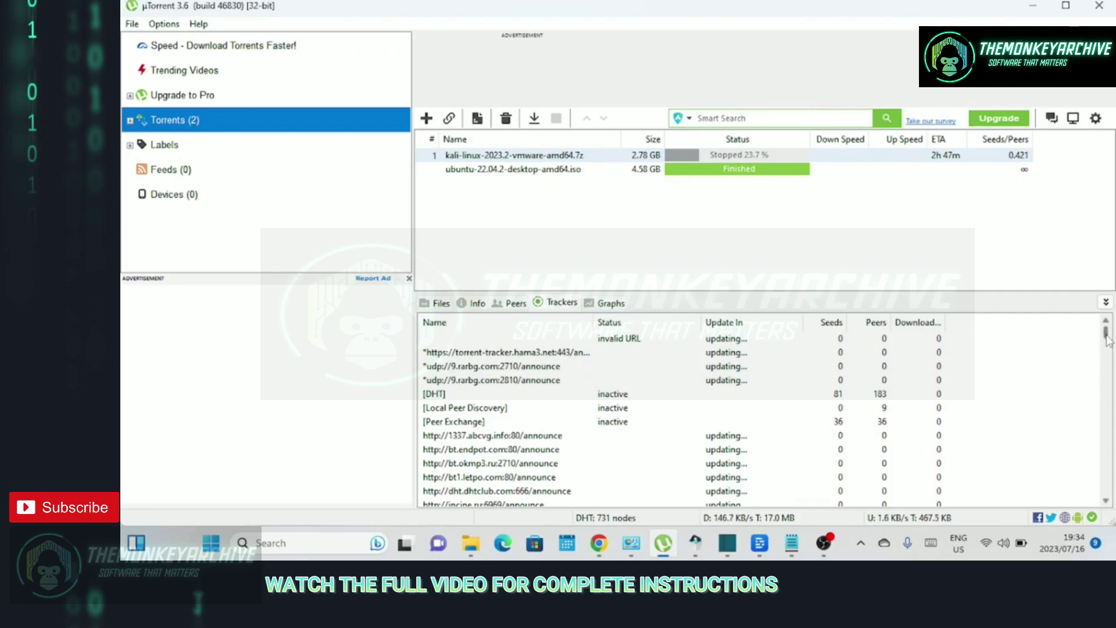
Step: Scroll the Kali torrent's tracker list, then select the finished Ubuntu torrent to view its trackers
{"action": "mouse_move", "coordinate": [1108, 341]}
{"action": "left_mouse_down"}
{"action": "mouse_move", "coordinate": [1114, 500]}
{"action": "mouse_move", "coordinate": [1105, 333]}
{"action": "left_mouse_up"}
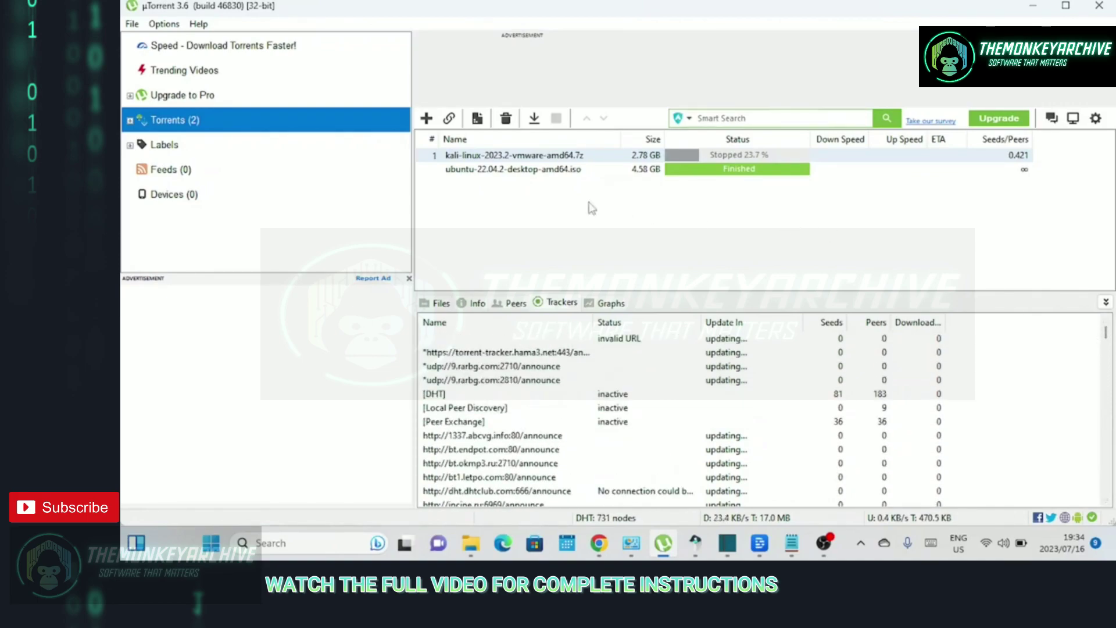
{"action": "left_click", "coordinate": [530, 171]}
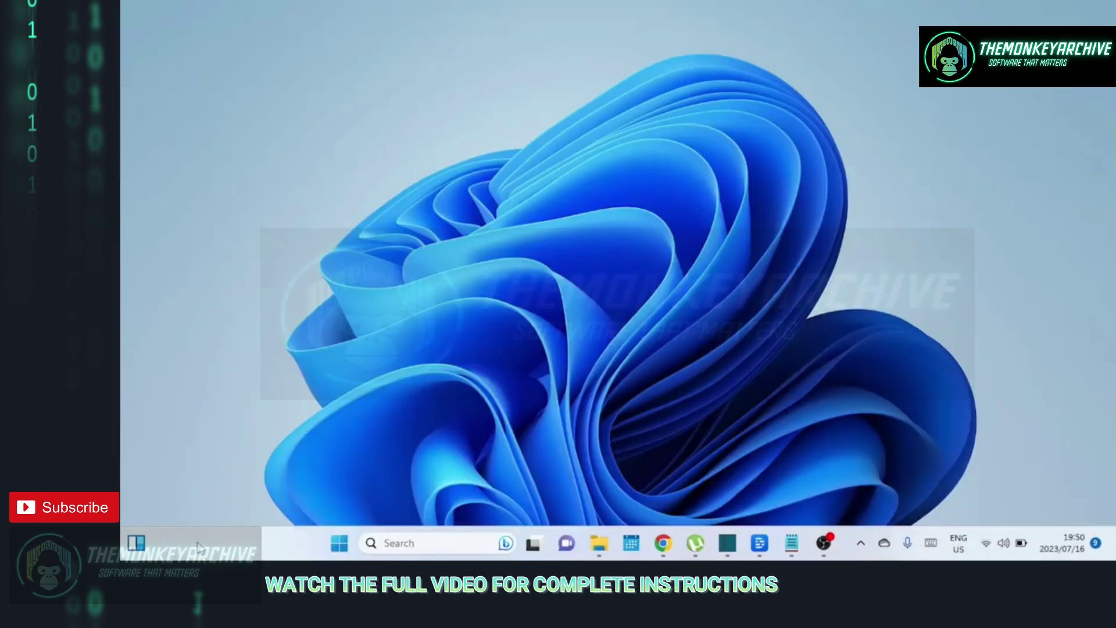
Step: Launch Task Manager from the taskbar, maximize it, and scroll the Details list to uTorrent.exe
{"action": "right_click", "coordinate": [198, 547]}
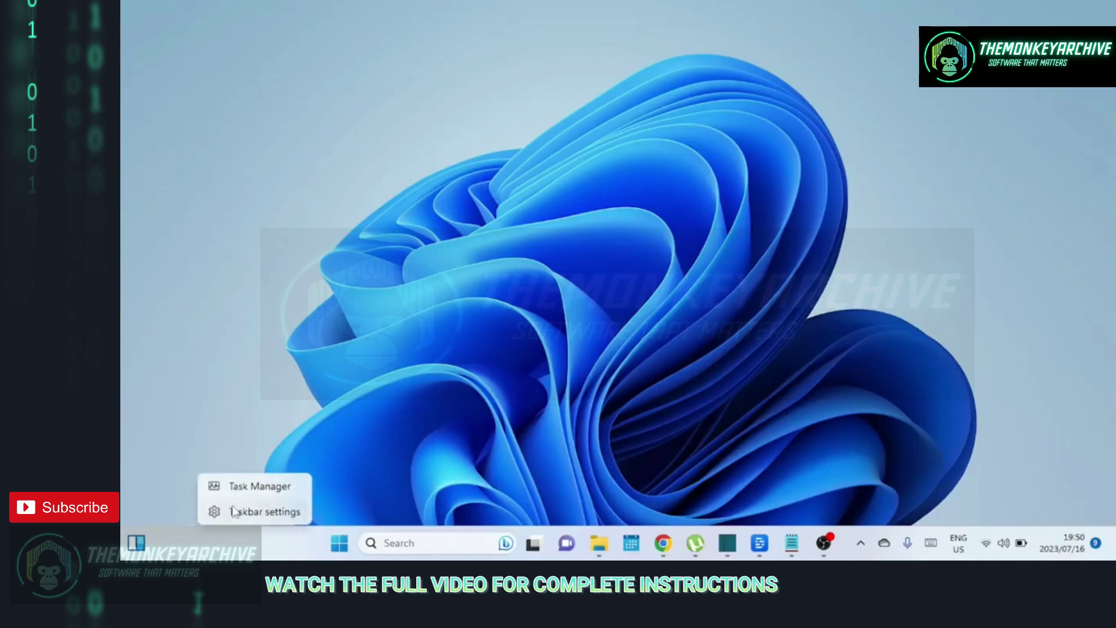
{"action": "left_click", "coordinate": [250, 491]}
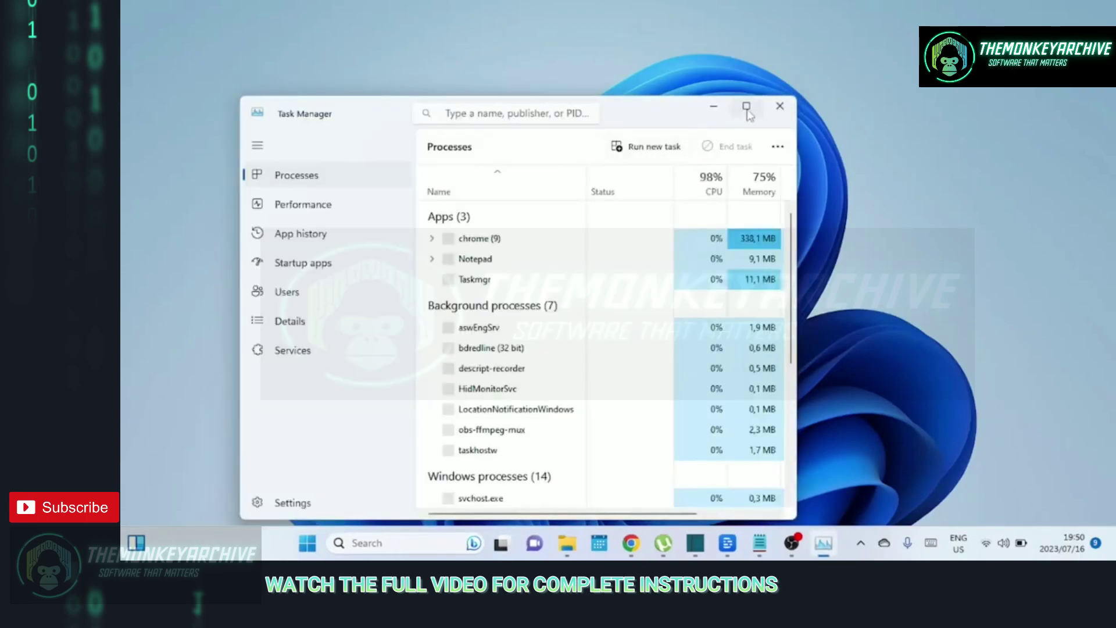
{"action": "left_click", "coordinate": [746, 107]}
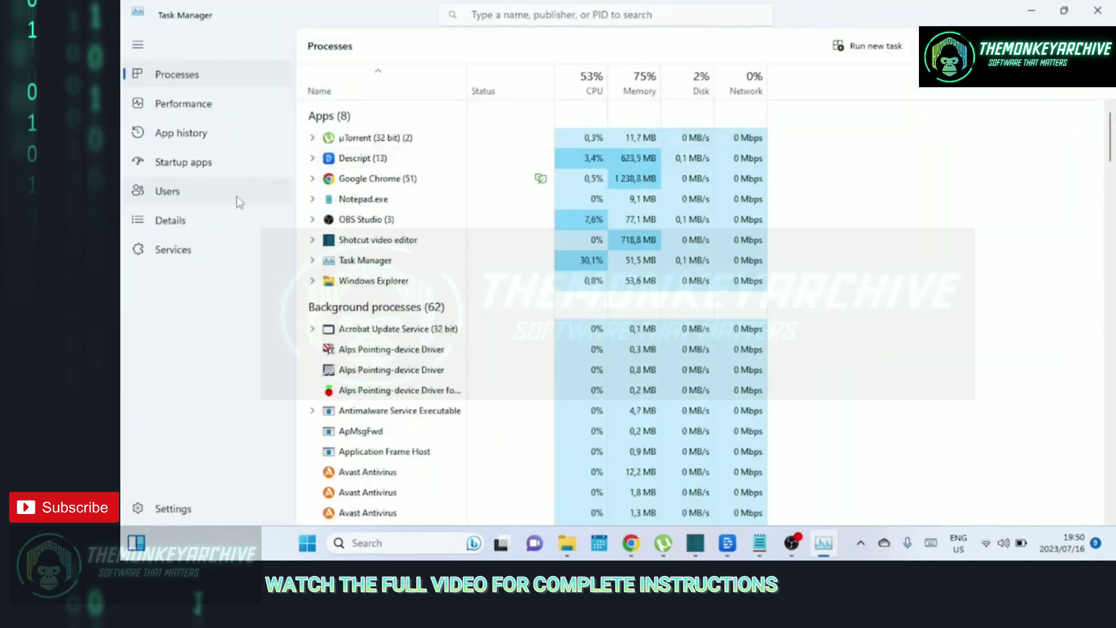
{"action": "left_click", "coordinate": [192, 224]}
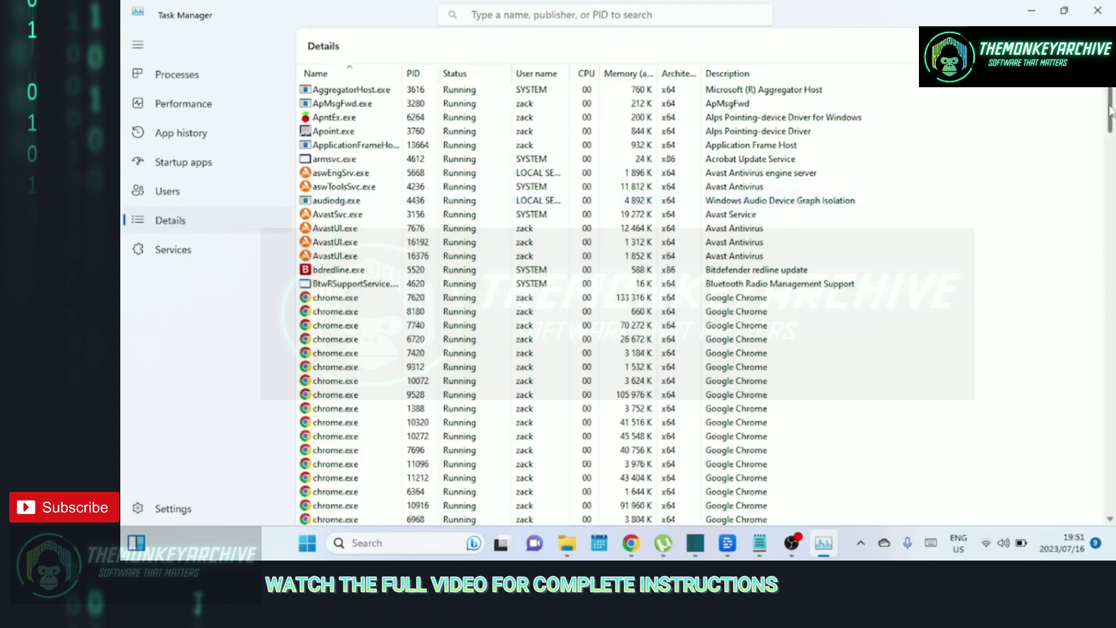
{"action": "left_click_drag", "start_coordinate": [1111, 111], "coordinate": [1112, 510]}
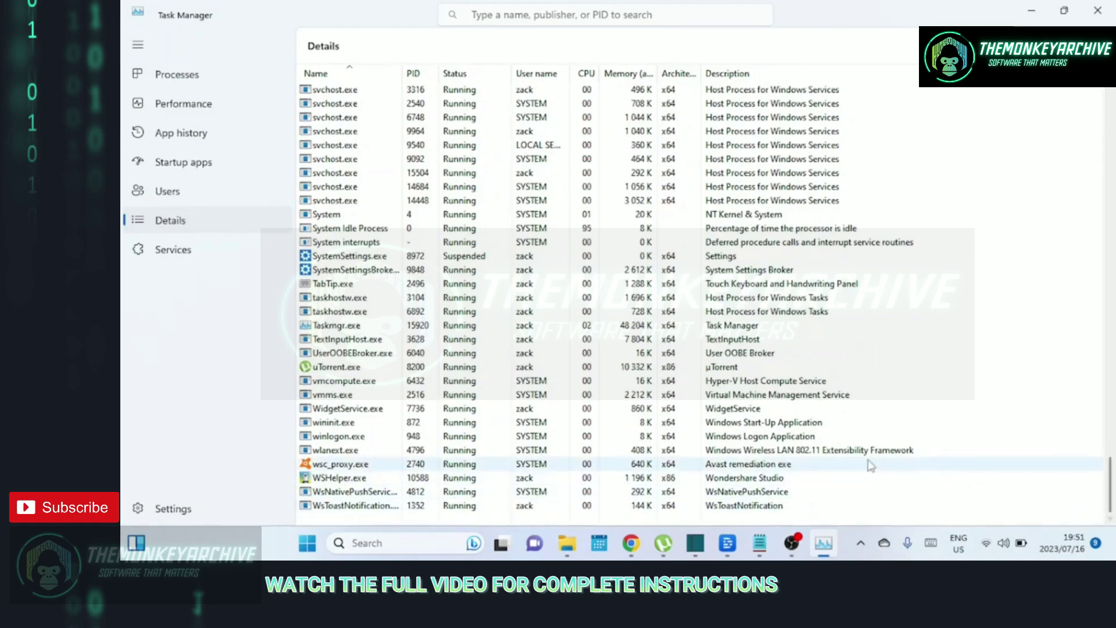
Step: Change uTorrent.exe's process priority to High, confirm it, and close Task Manager
{"action": "right_click", "coordinate": [337, 372]}
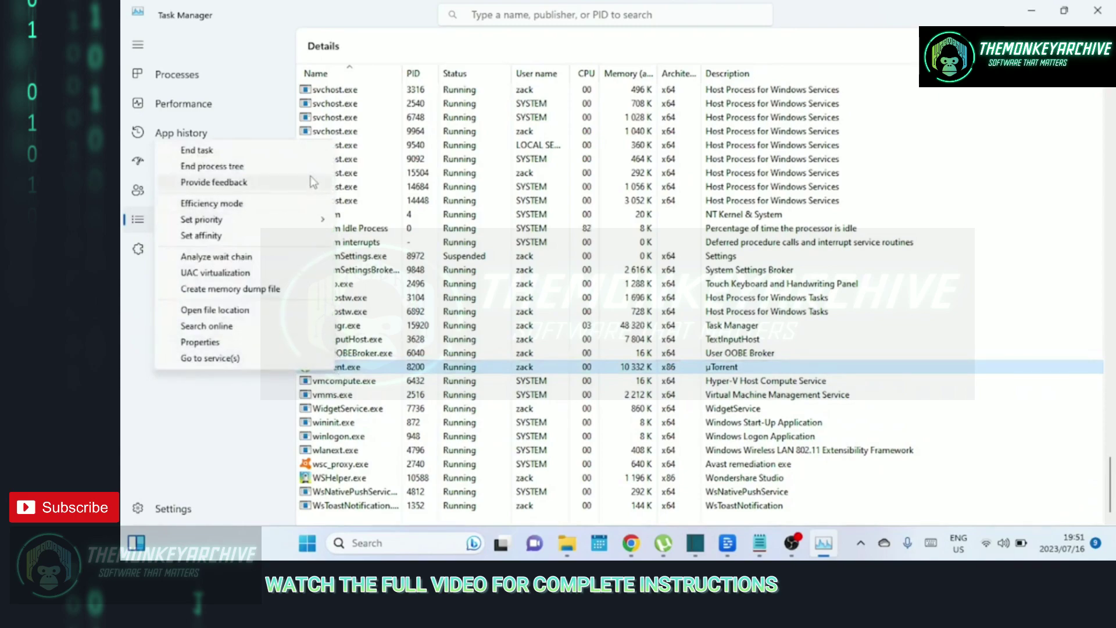
{"action": "mouse_move", "coordinate": [314, 228]}
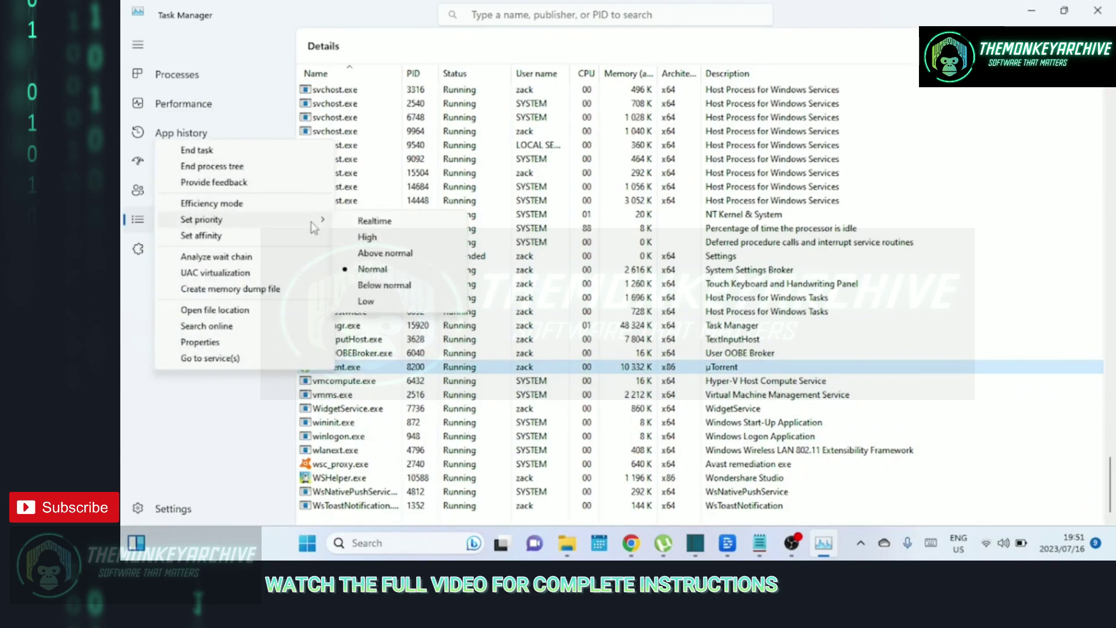
{"action": "left_click", "coordinate": [359, 238]}
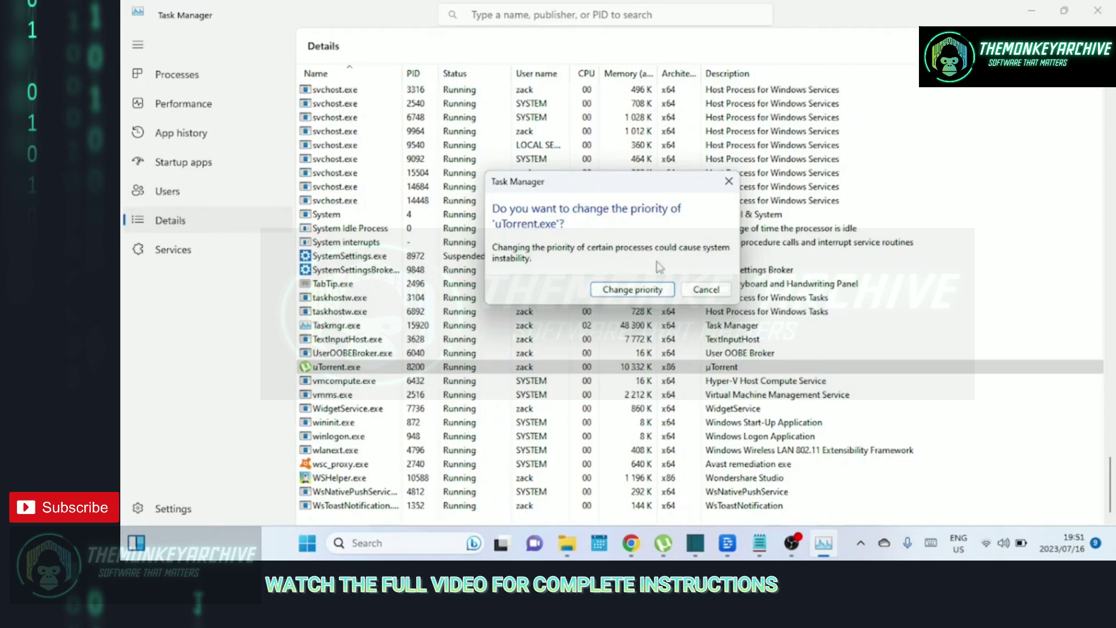
{"action": "left_click", "coordinate": [632, 290]}
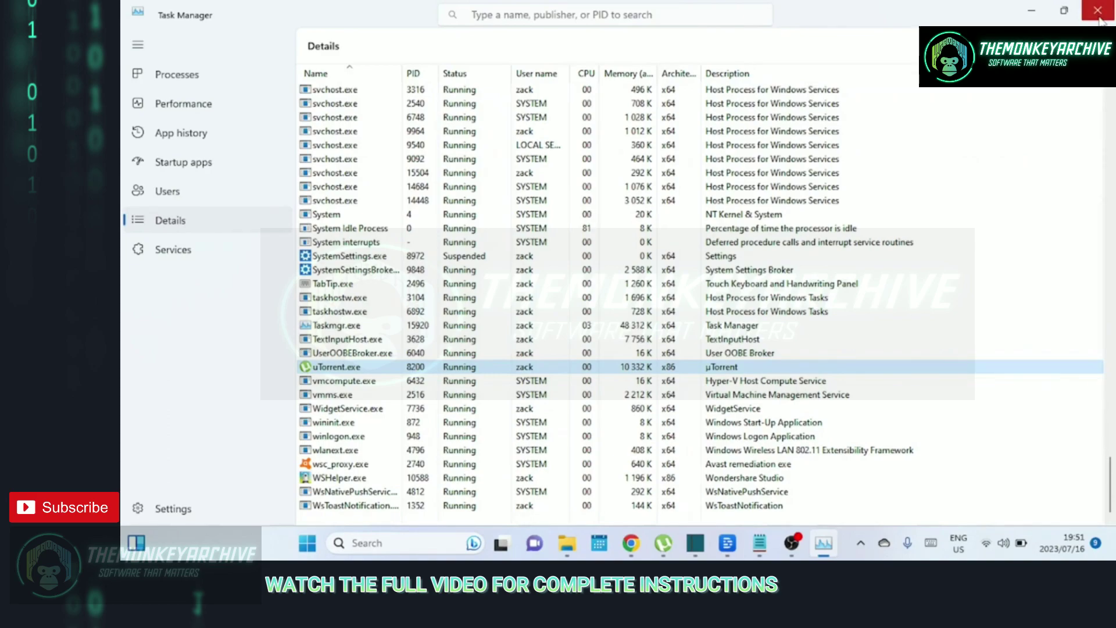
{"action": "left_click", "coordinate": [1099, 18]}
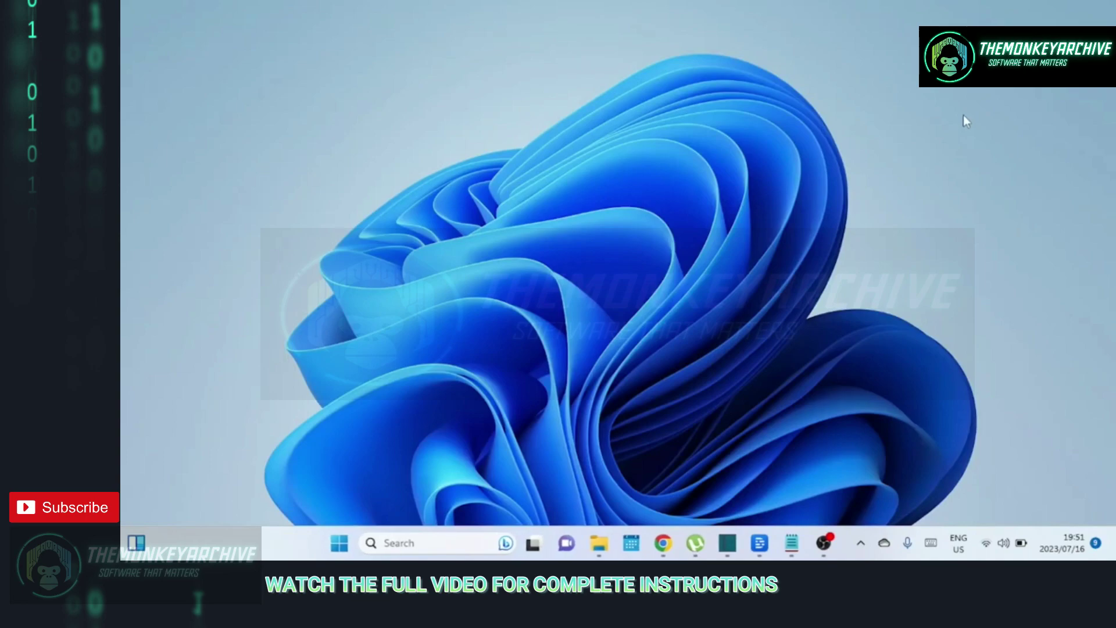